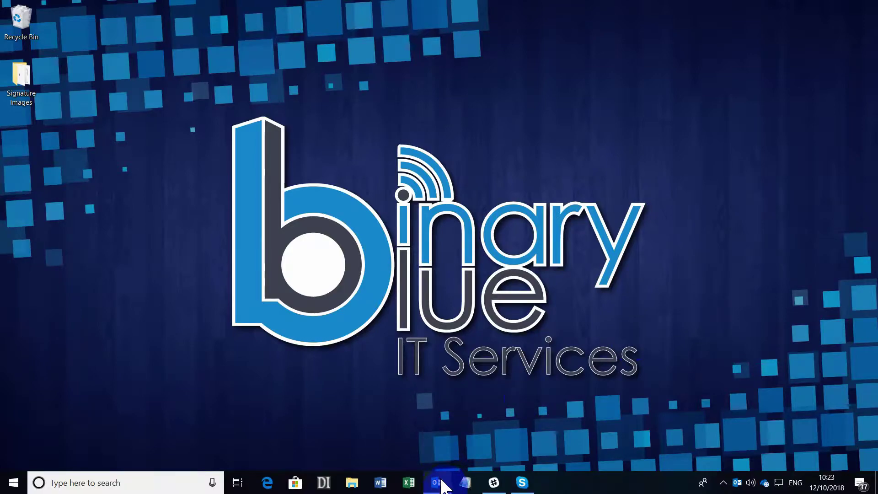
Step: Bring the Outlook inbox back and open the Mail signature settings from File > Options
mouse_move(442, 485)
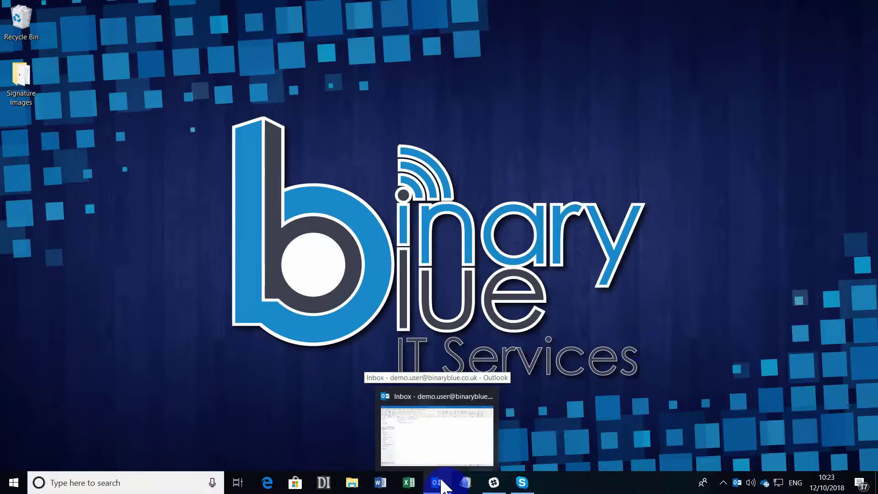
click(443, 485)
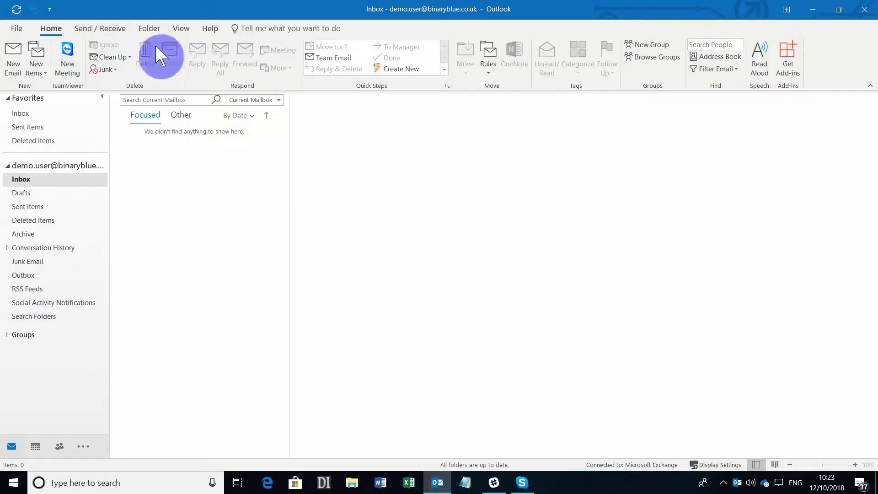
click(15, 28)
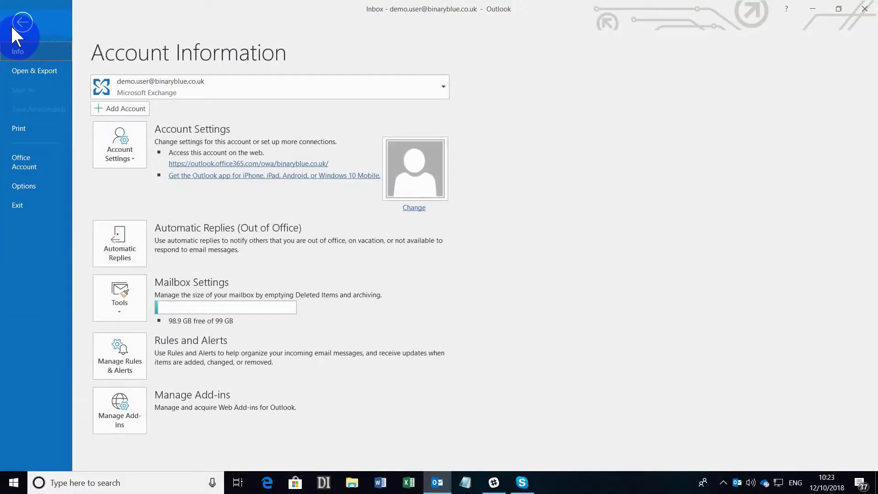
click(24, 184)
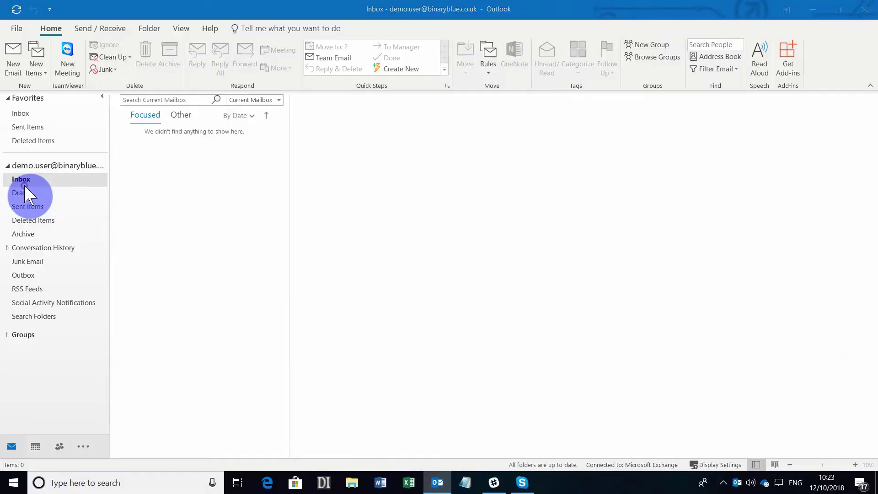
click(208, 85)
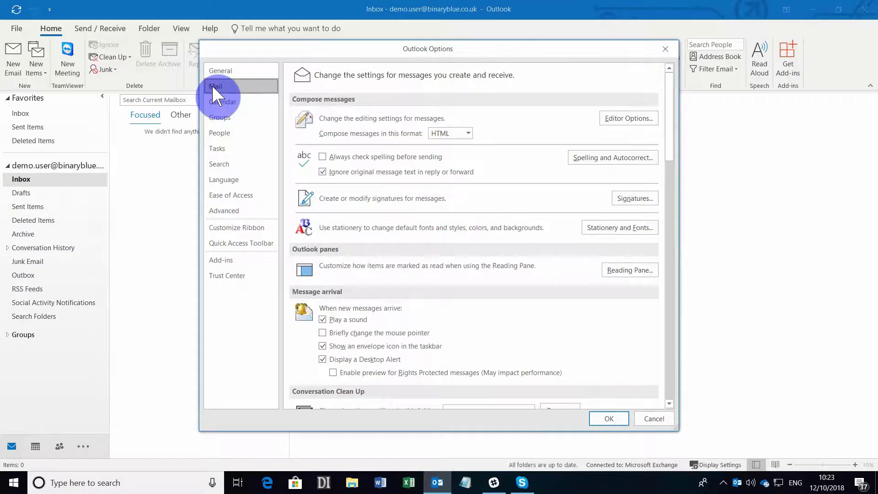
click(631, 203)
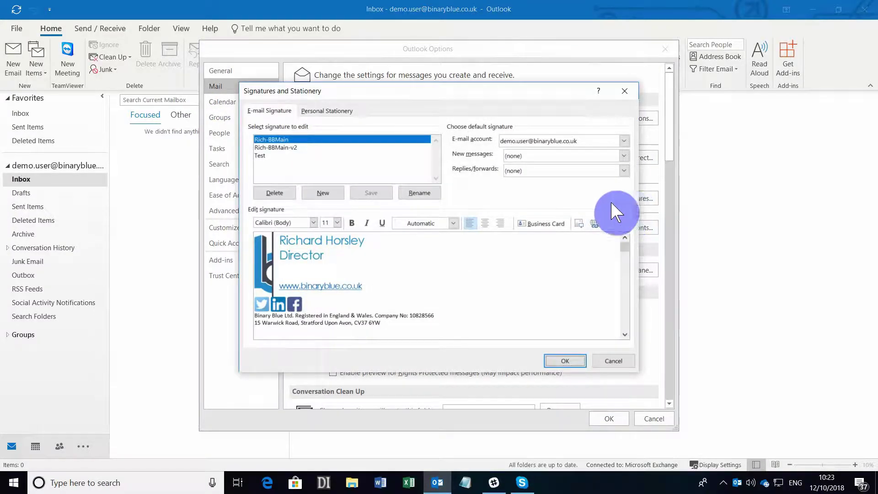
Step: View the empty Test signature, then cancel the Signatures and Options dialogs unchanged
click(269, 156)
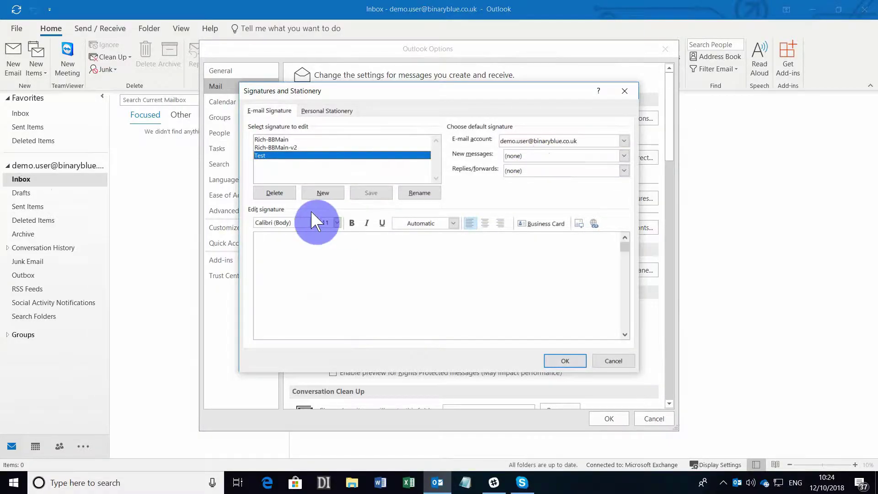
click(350, 259)
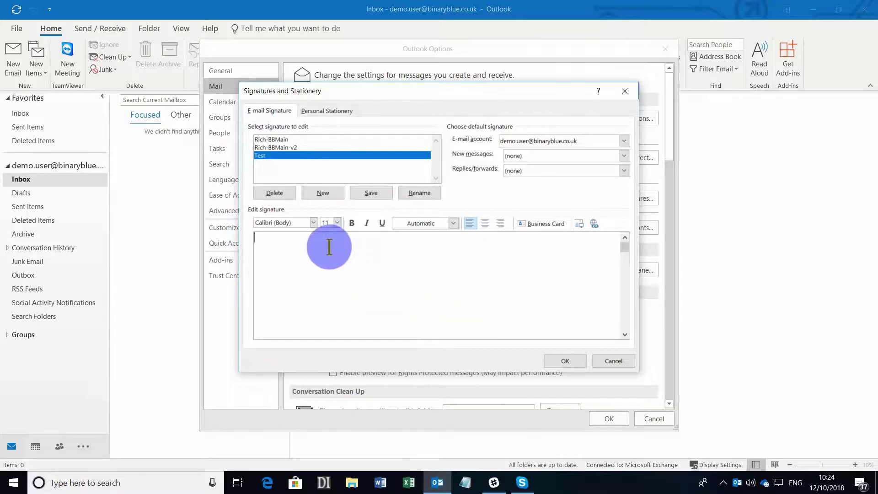
click(630, 360)
click(656, 416)
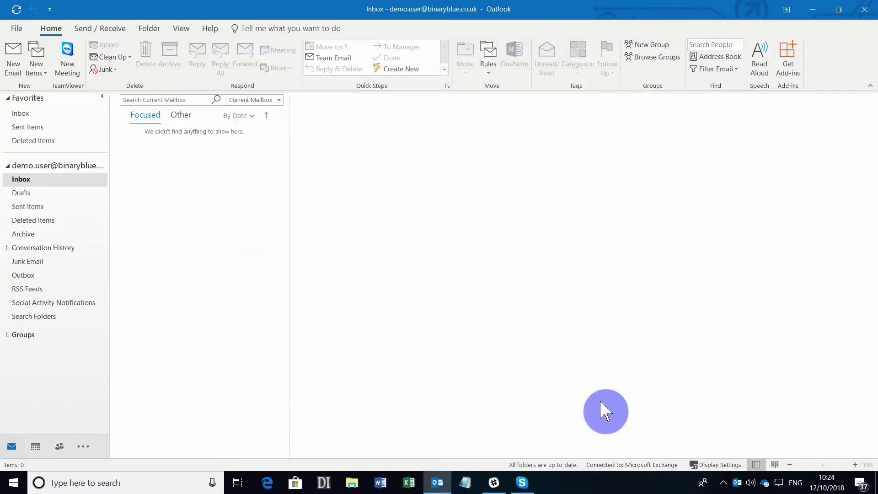
Step: Start Word and create a new blank document
click(390, 484)
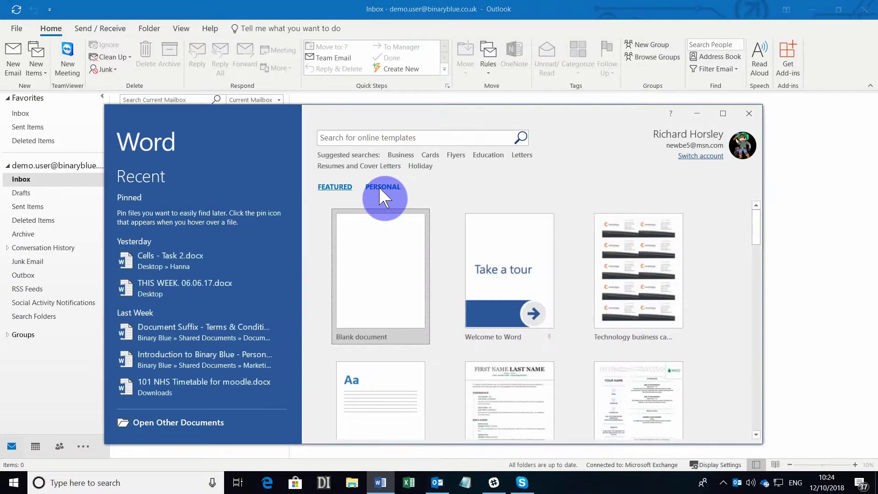
click(384, 264)
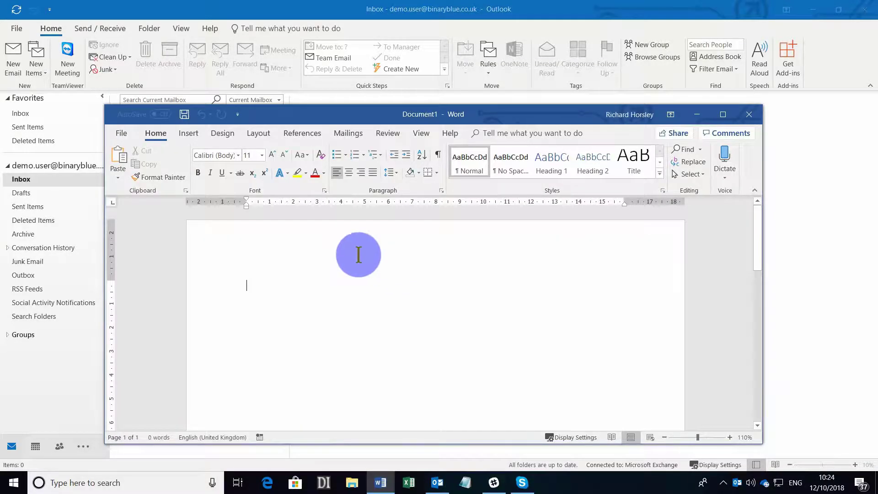
drag(500, 109, 503, 85)
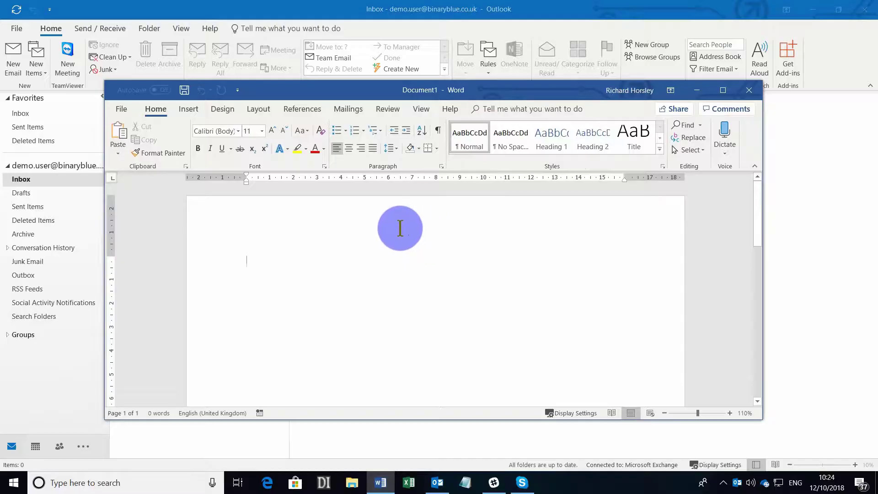
Step: Insert an empty table of two columns and one row
click(189, 110)
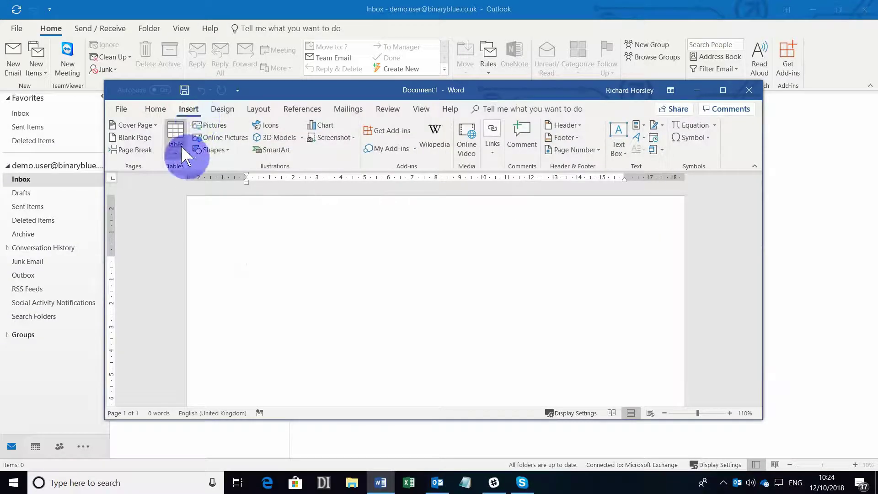
click(181, 147)
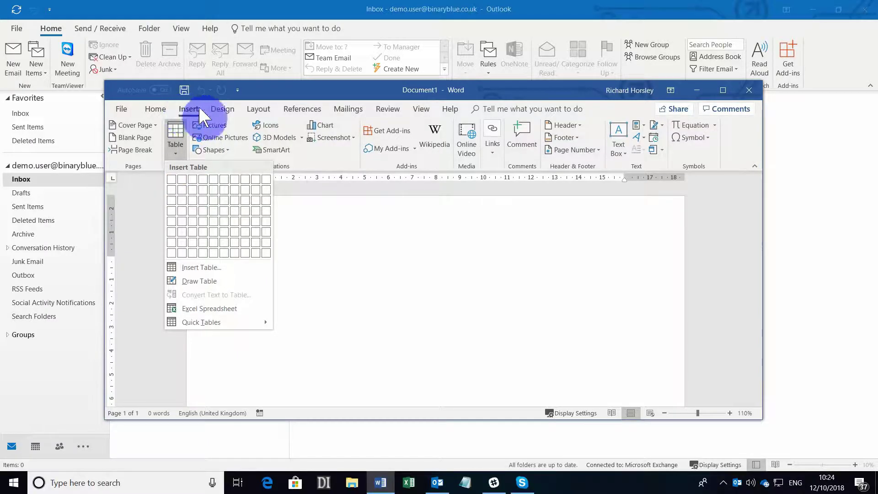
click(172, 152)
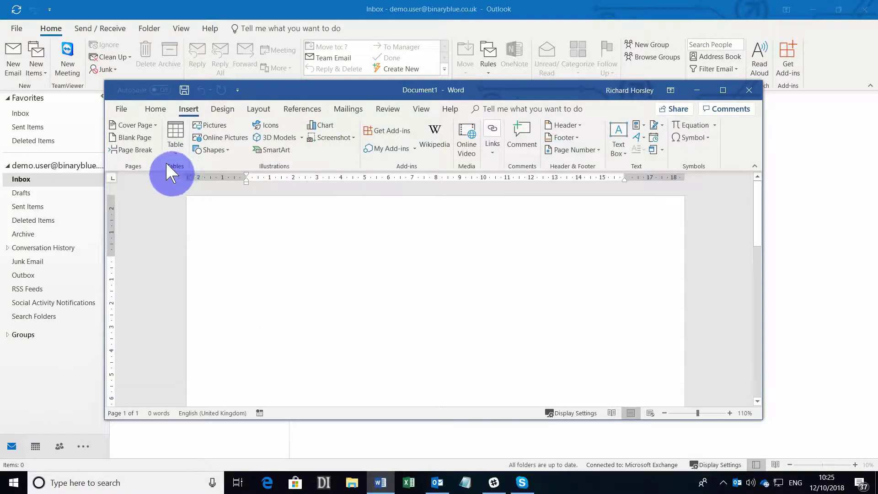
click(174, 151)
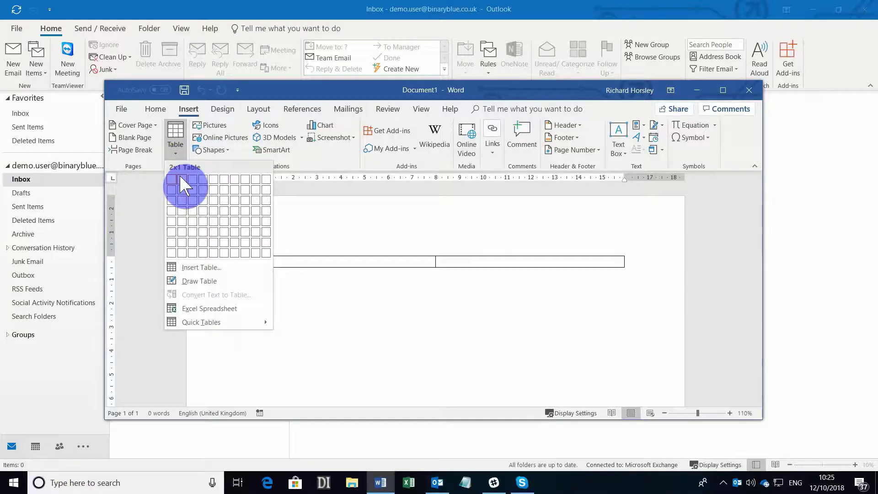
click(180, 178)
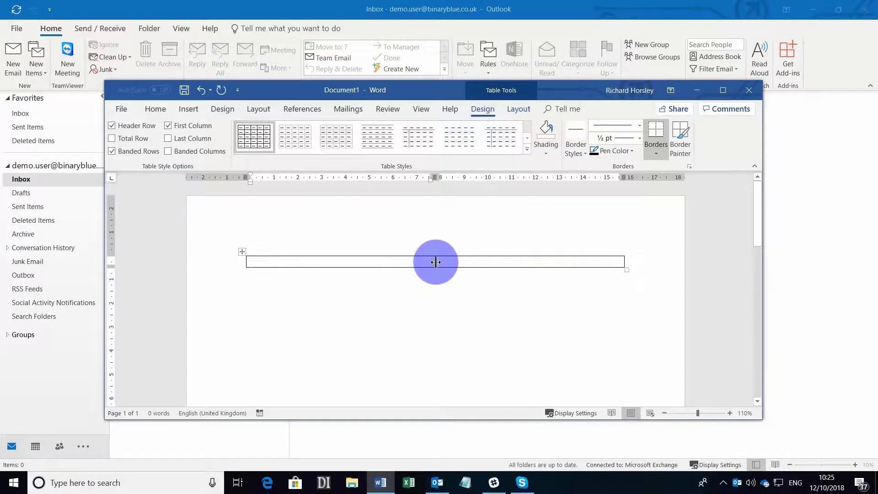
Step: Narrow both table columns to about half the page width and select both cells
mouse_move(436, 262)
mouse_down()
mouse_move(344, 259)
mouse_move(365, 259)
mouse_up()
drag(623, 262, 460, 262)
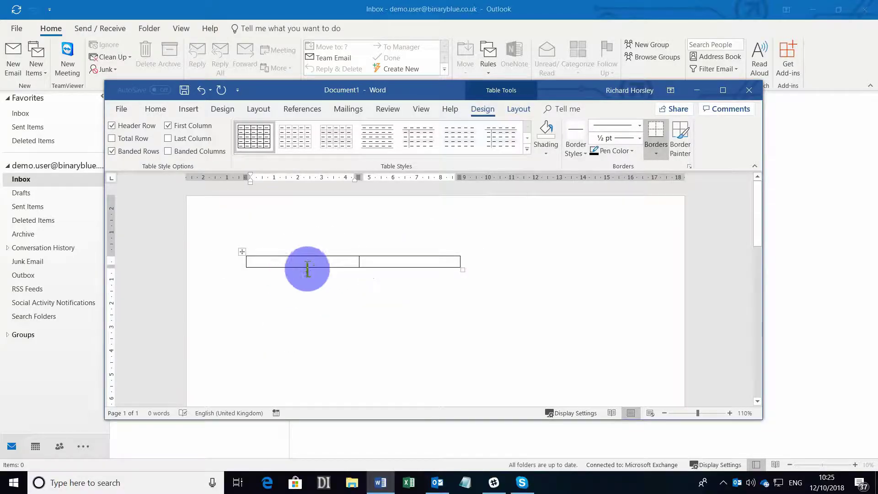
drag(273, 261, 402, 270)
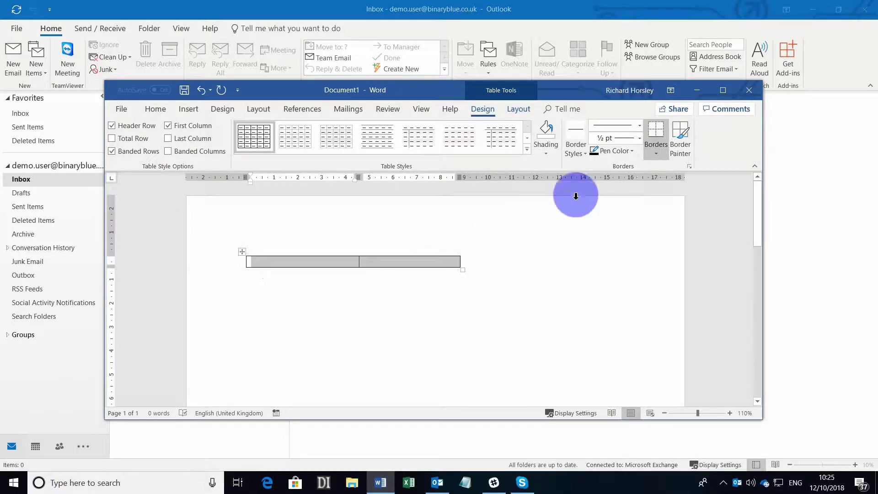
Step: Set the table to No Border, undo an accidental change, and place the caret in the first cell
click(657, 149)
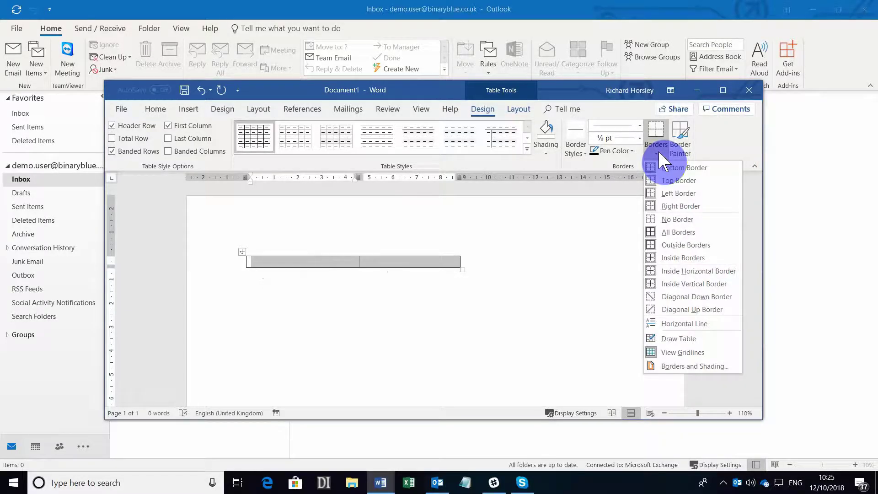
click(660, 219)
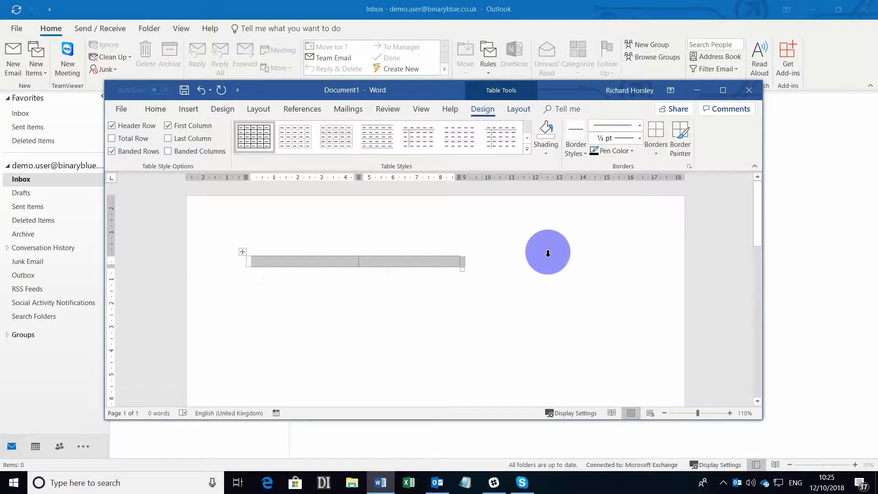
click(547, 253)
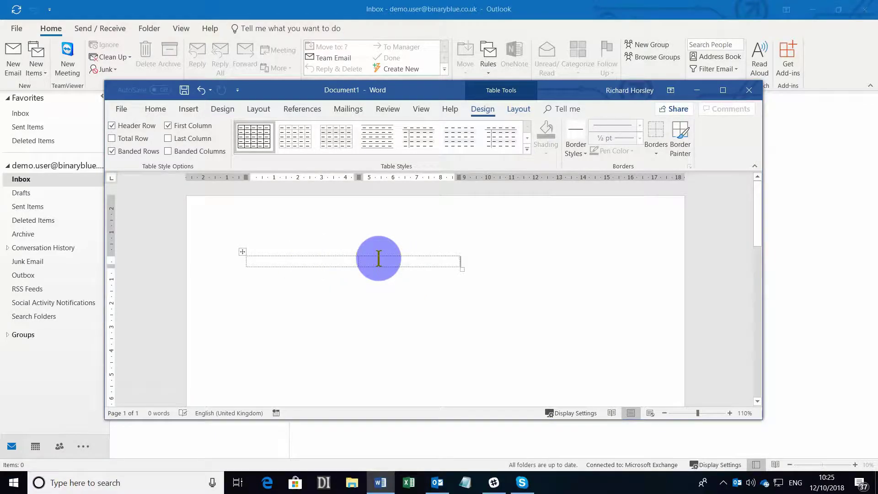
key(ctrl+z)
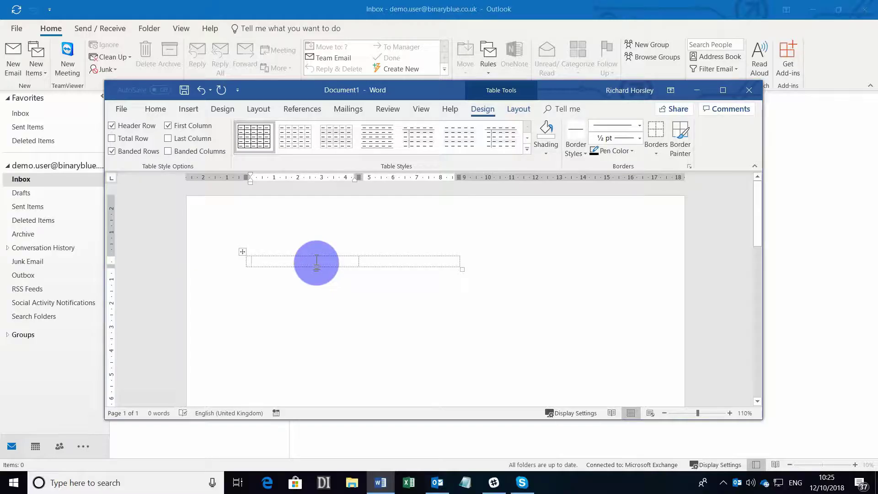
click(378, 261)
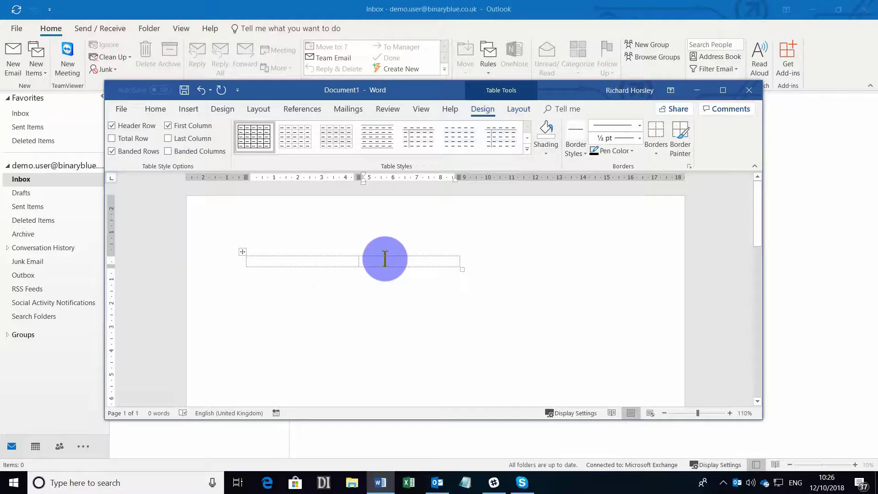
click(349, 264)
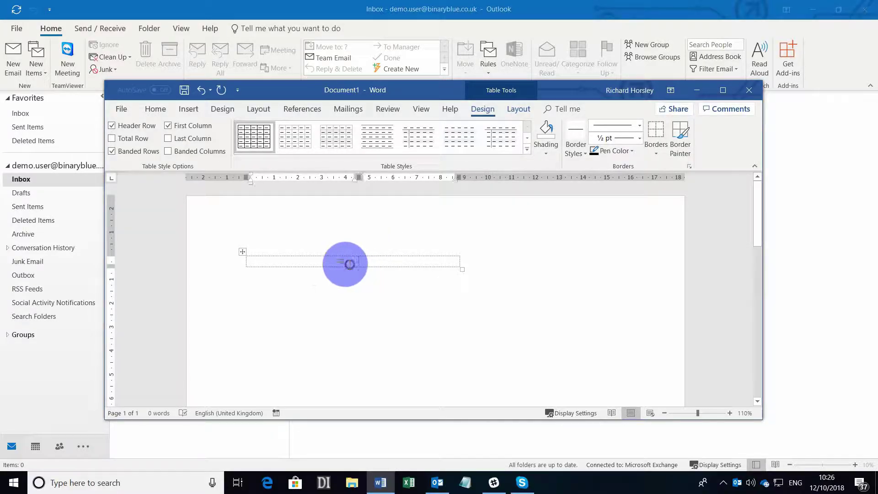
click(187, 110)
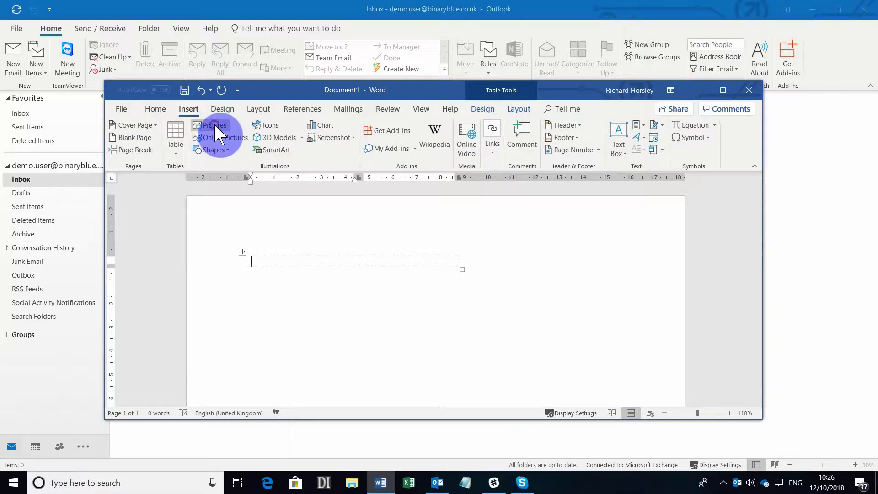
Step: Insert BinaryBlue-Logo-Border-Small.png from Desktop > Signature Images into the left cell and narrow that column
click(216, 128)
drag(196, 204, 196, 155)
click(163, 214)
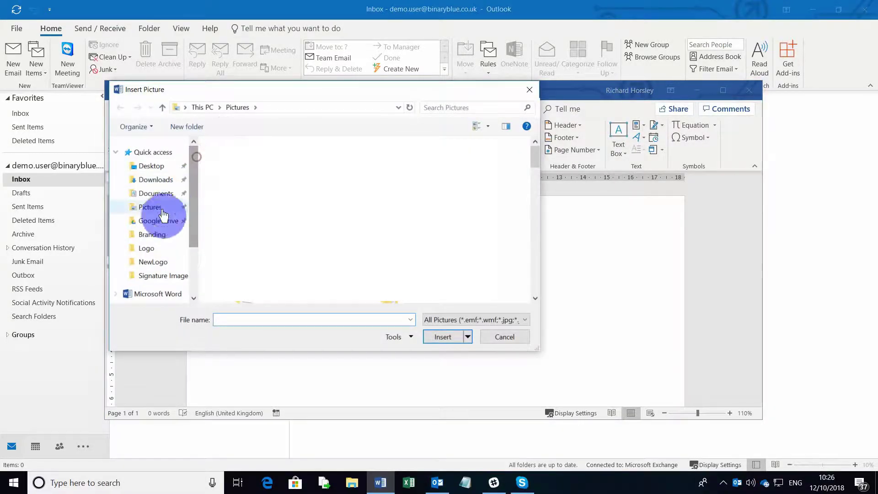
click(159, 167)
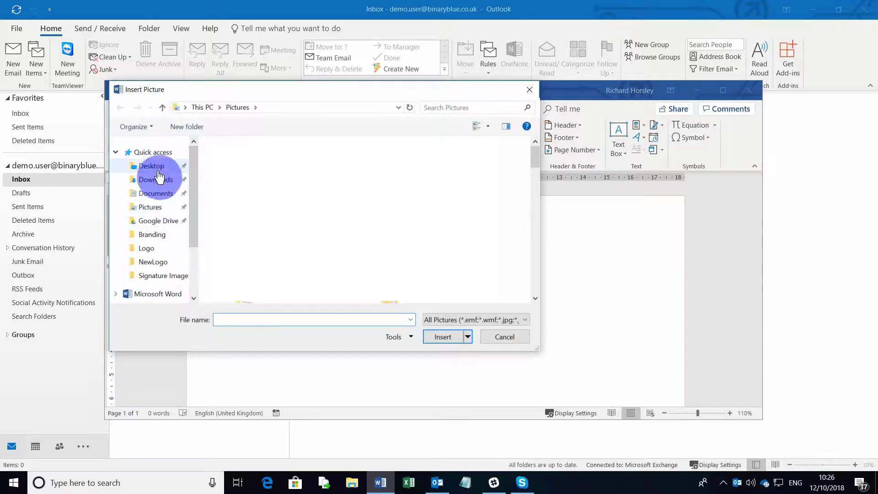
double_click(235, 171)
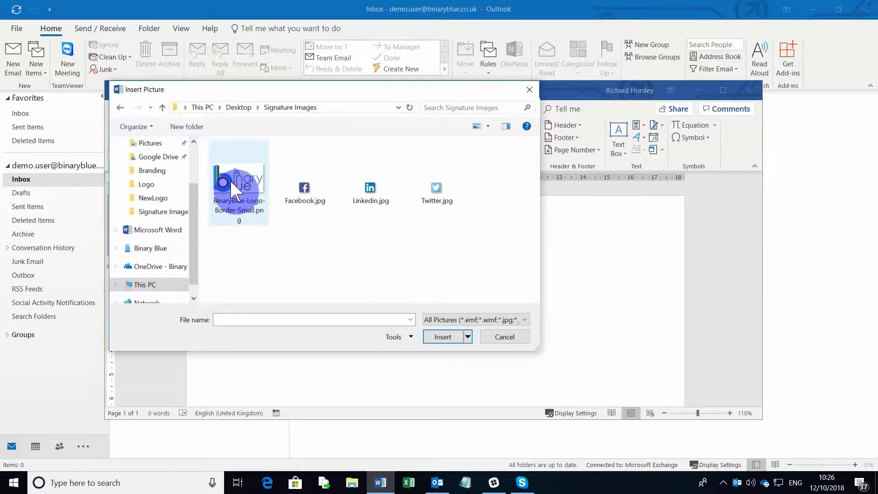
click(227, 180)
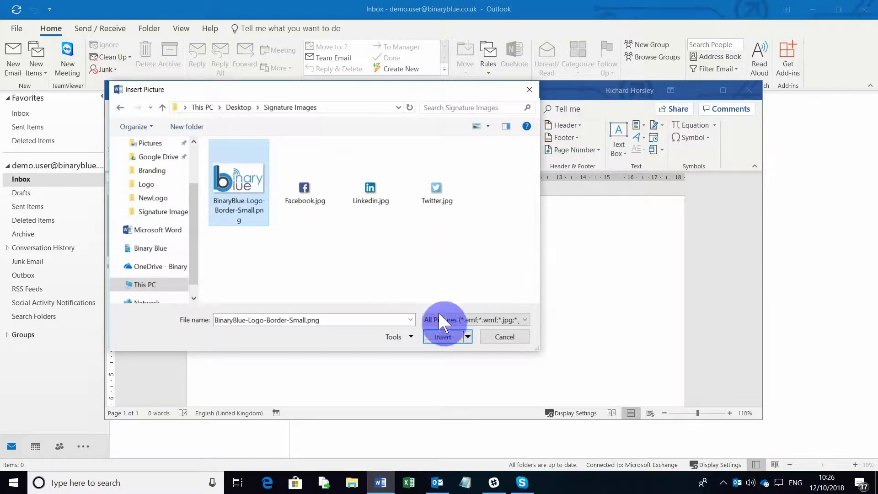
click(440, 335)
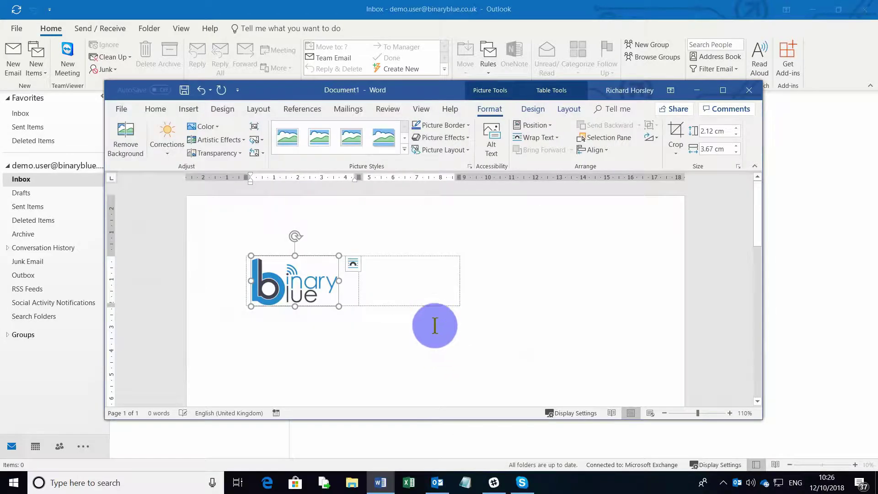
click(390, 286)
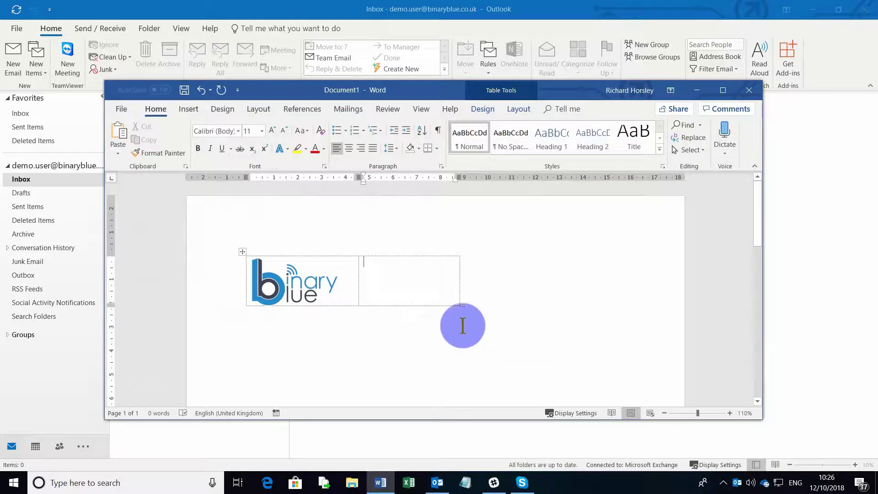
mouse_move(359, 289)
mouse_down()
mouse_move(333, 290)
mouse_move(342, 288)
mouse_up()
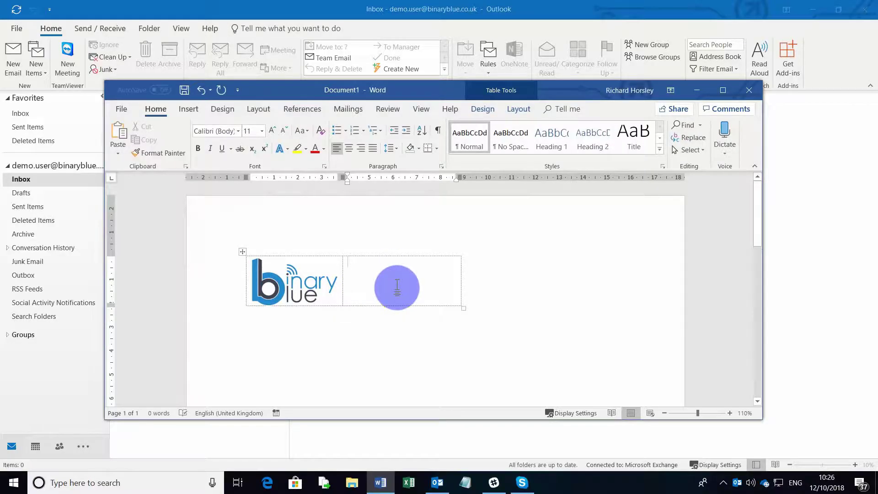
text(Your Name )
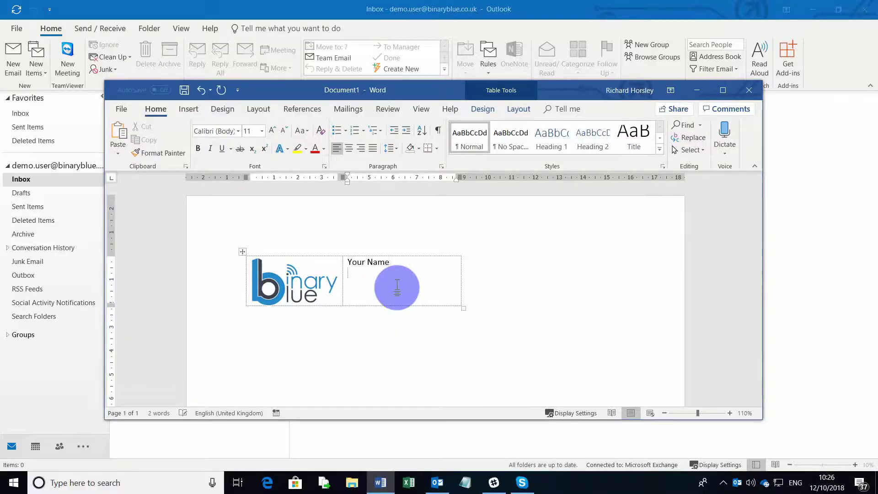
text(Awesome Person)
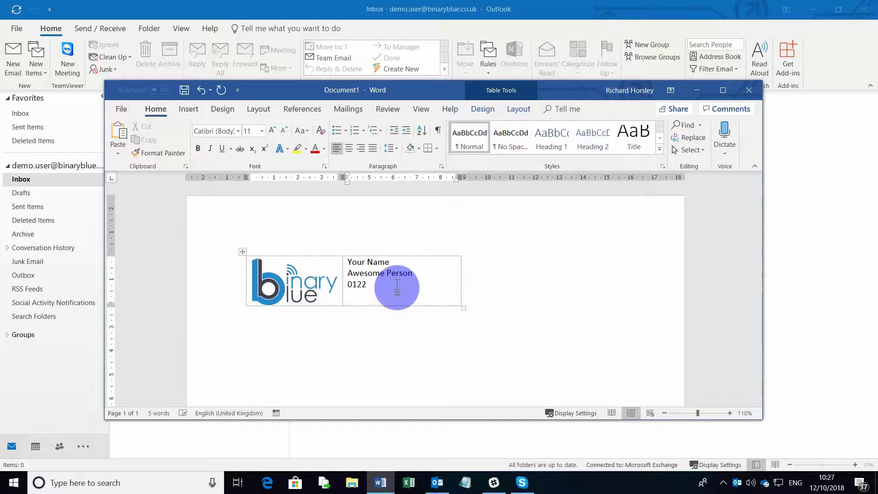
text(111222)
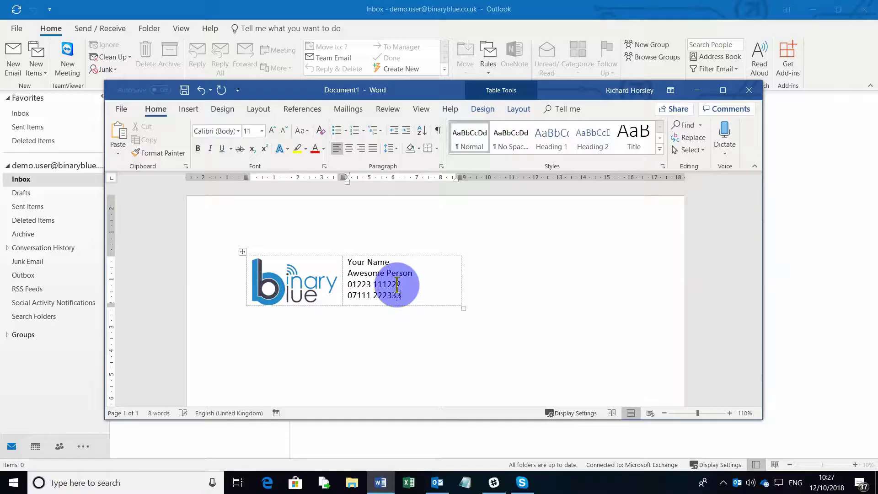
key(Return)
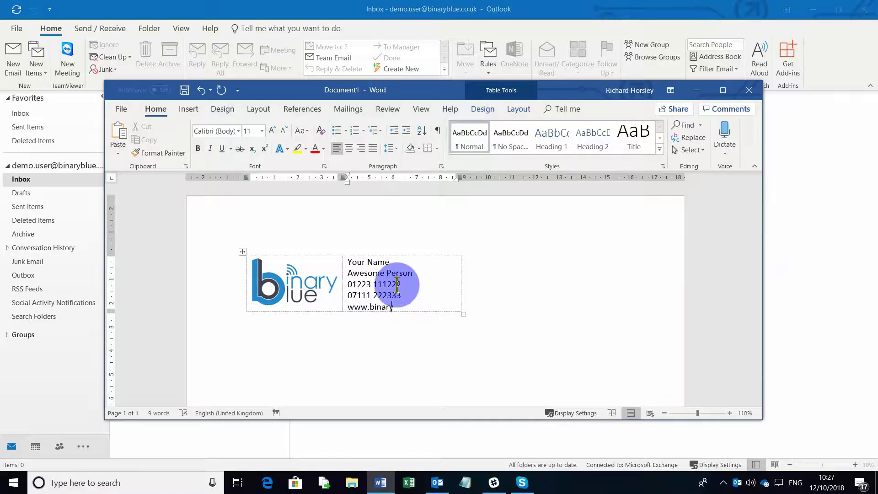
text(blue.co.uk)
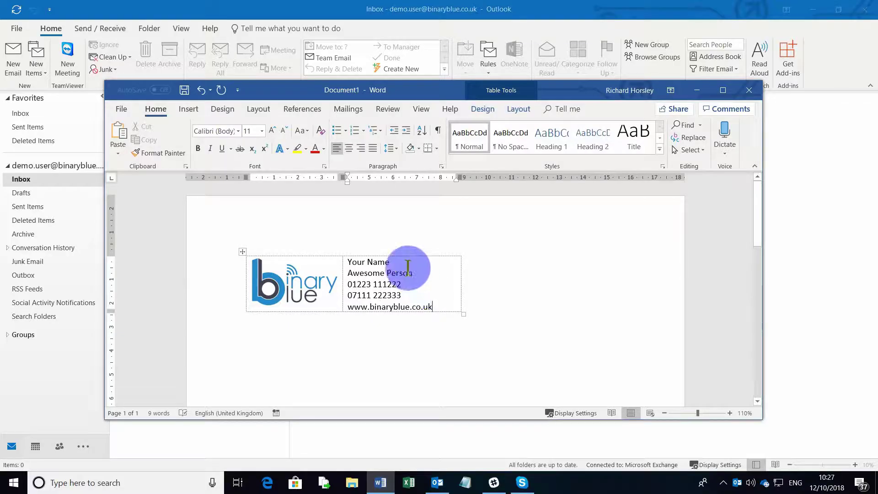
drag(417, 274, 350, 264)
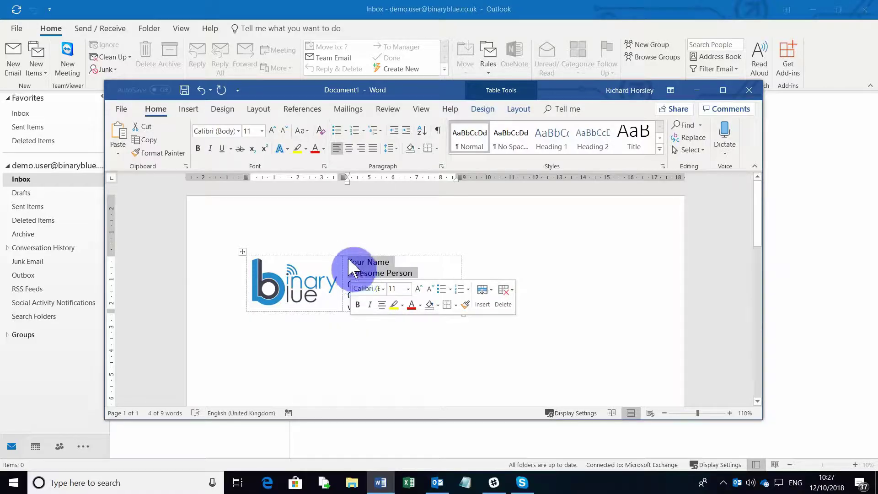
Step: Format the name and title lines in Century Gothic, Blue Accent 1 Darker 25%, at 14 pt
click(239, 123)
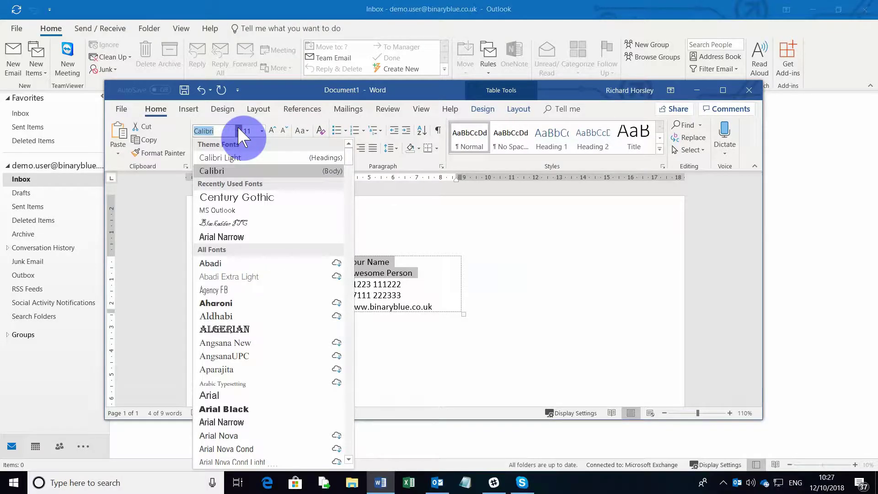
click(278, 196)
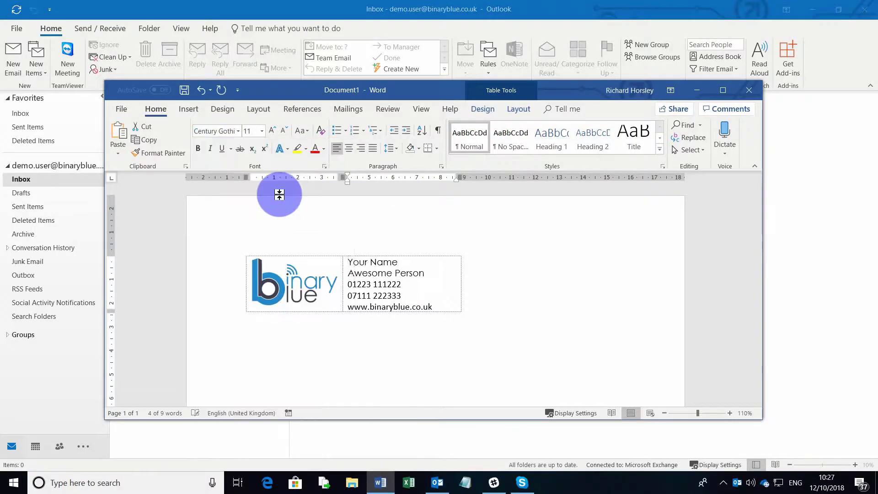
click(324, 147)
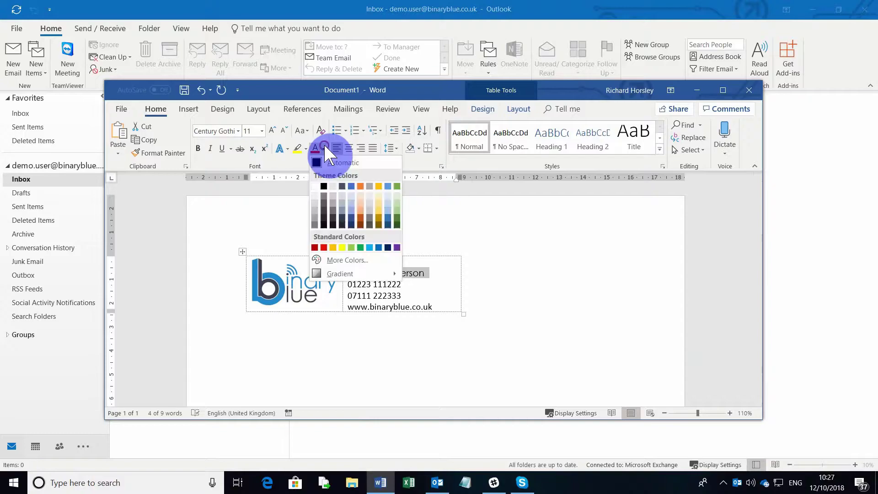
click(350, 219)
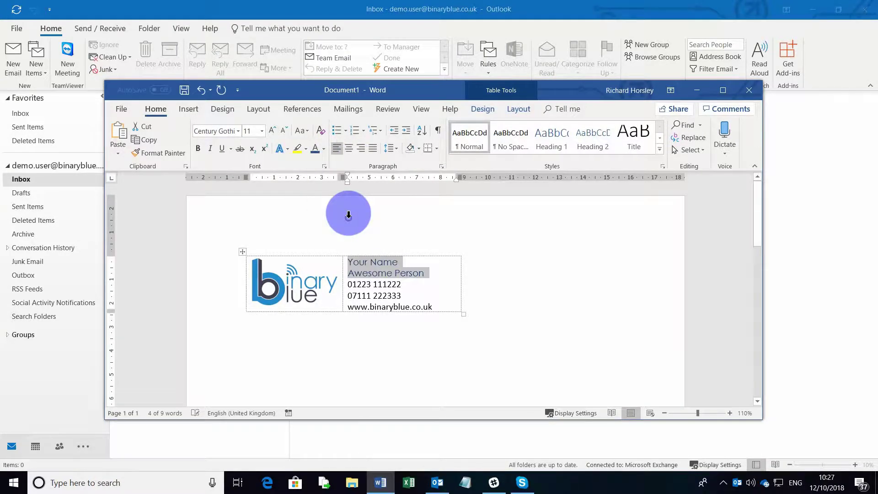
click(272, 131)
click(272, 131)
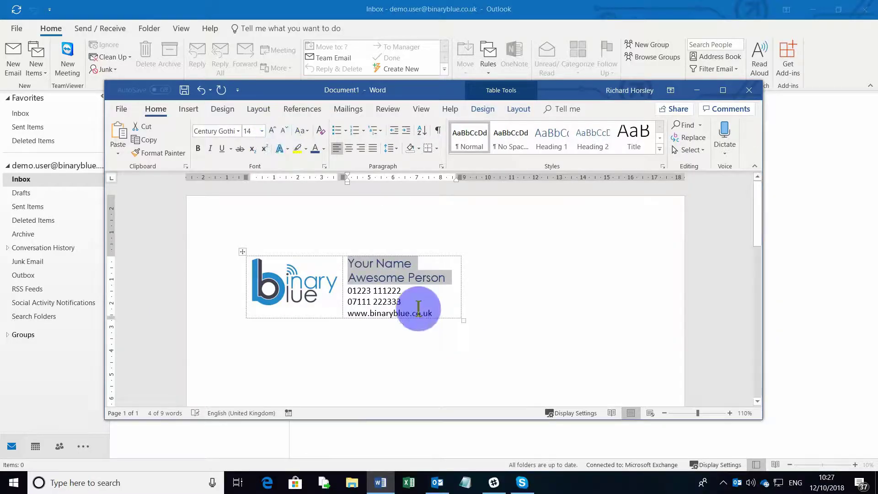
click(453, 329)
click(444, 312)
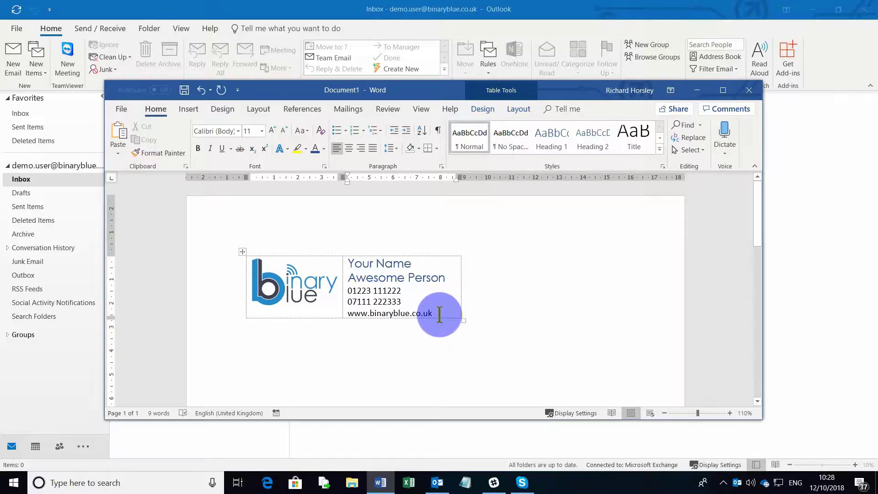
drag(446, 311, 349, 312)
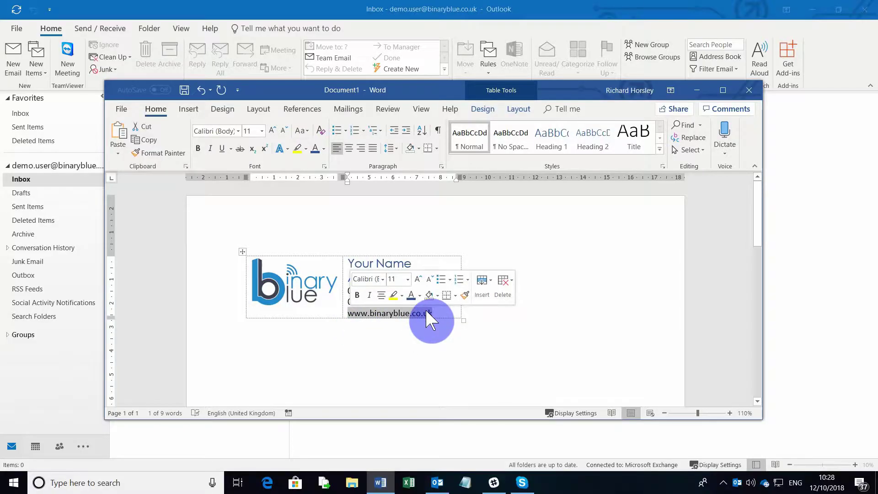
click(189, 109)
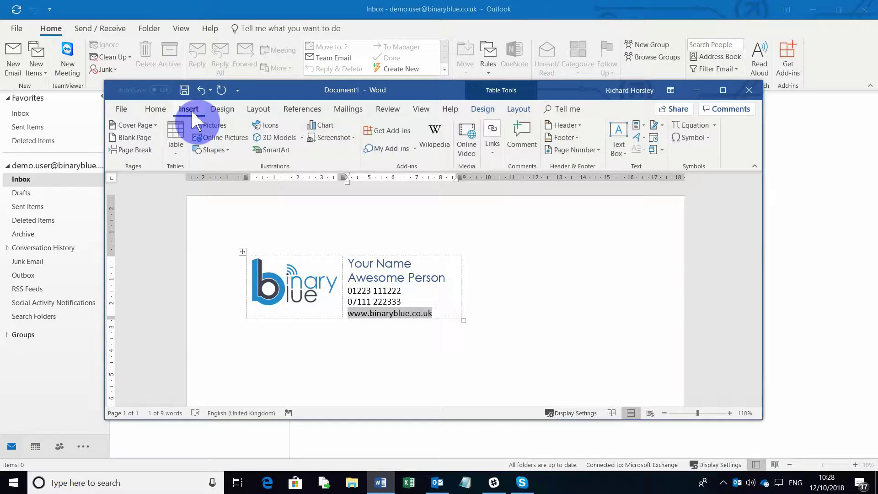
click(497, 151)
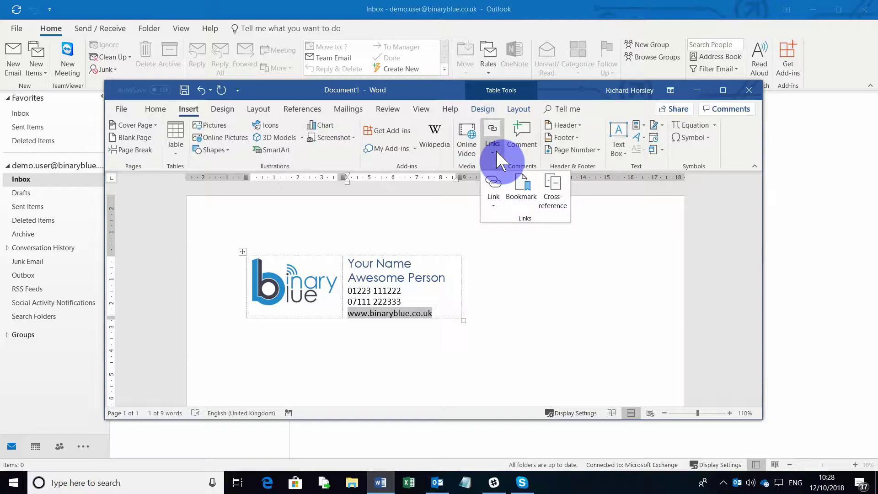
click(492, 182)
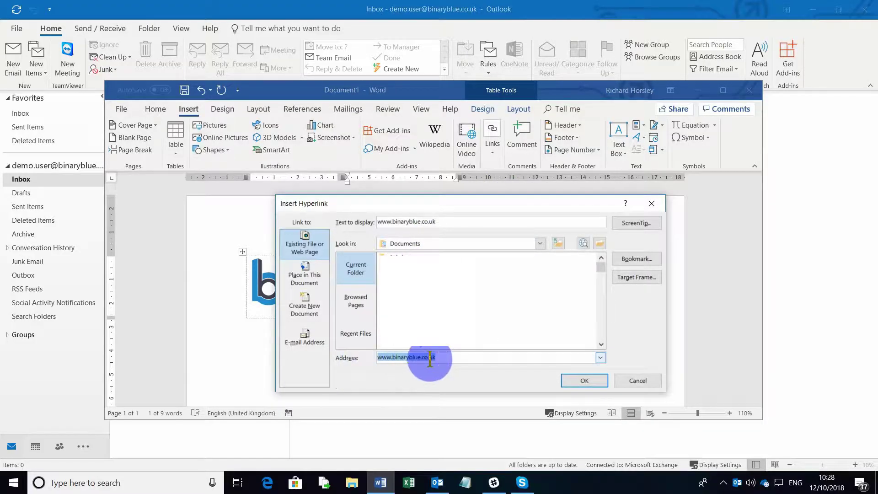
click(567, 381)
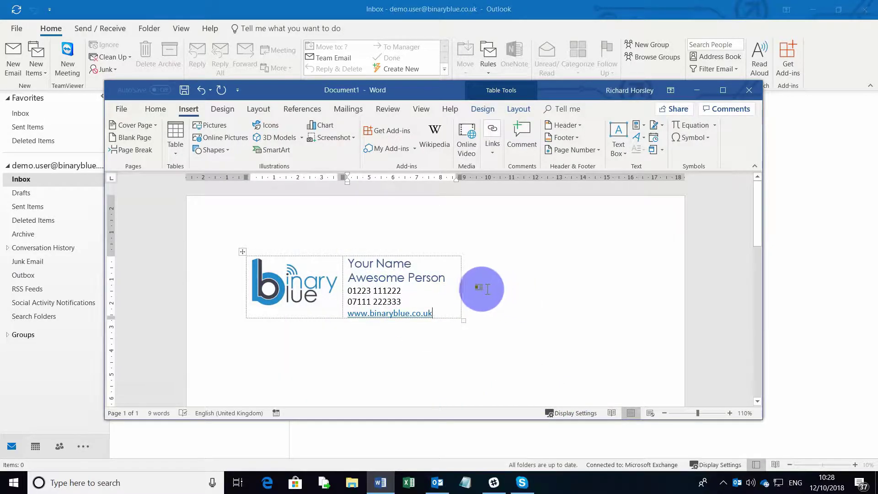
Step: Enlarge the BinaryBlue logo picture in its cell, then deselect it
click(322, 293)
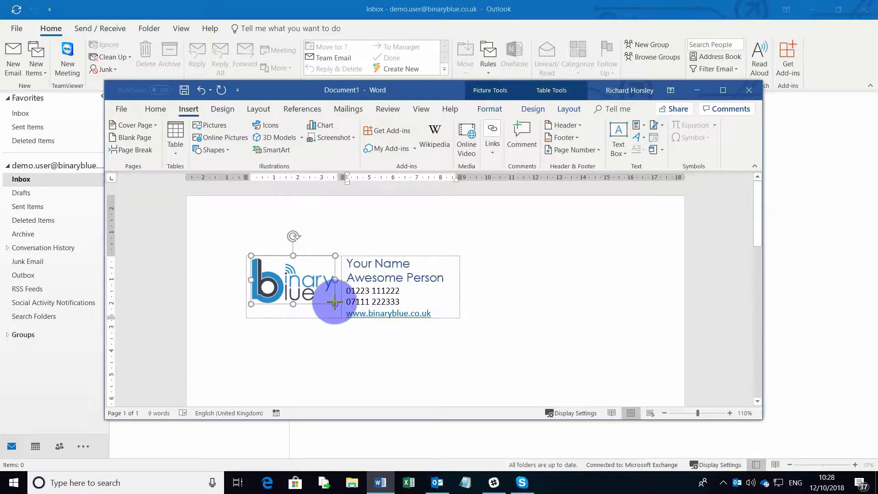
drag(335, 304, 355, 315)
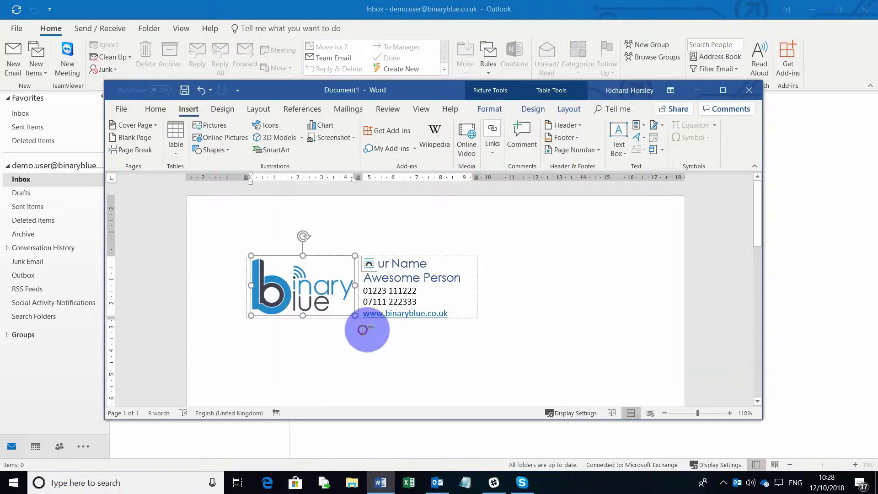
click(351, 332)
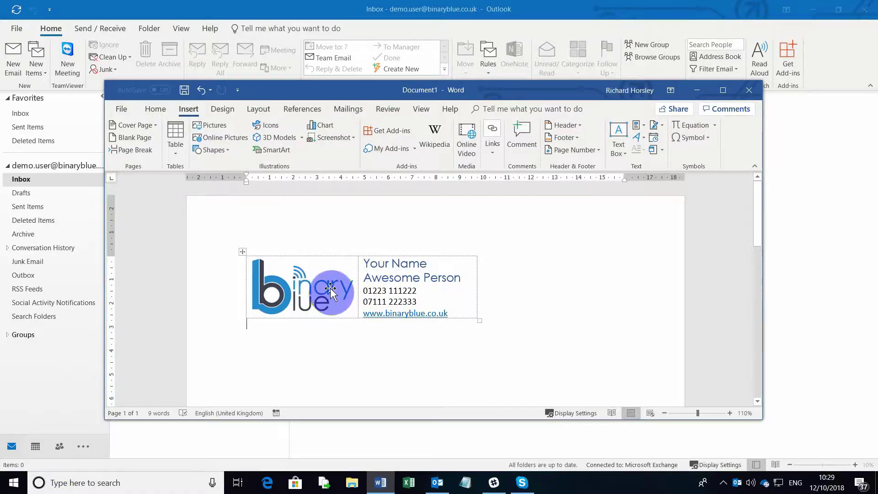
Step: Set the border pen colour to dark blue and its weight to 2 ¼ pt
click(414, 278)
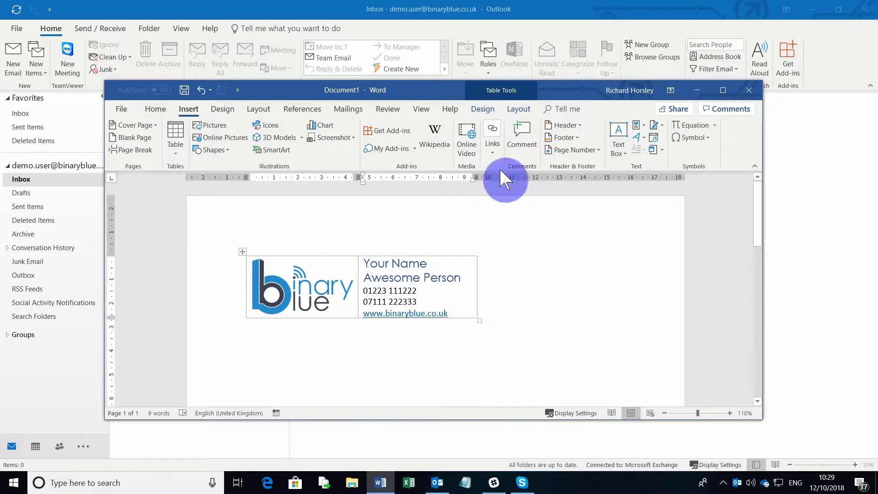
click(479, 108)
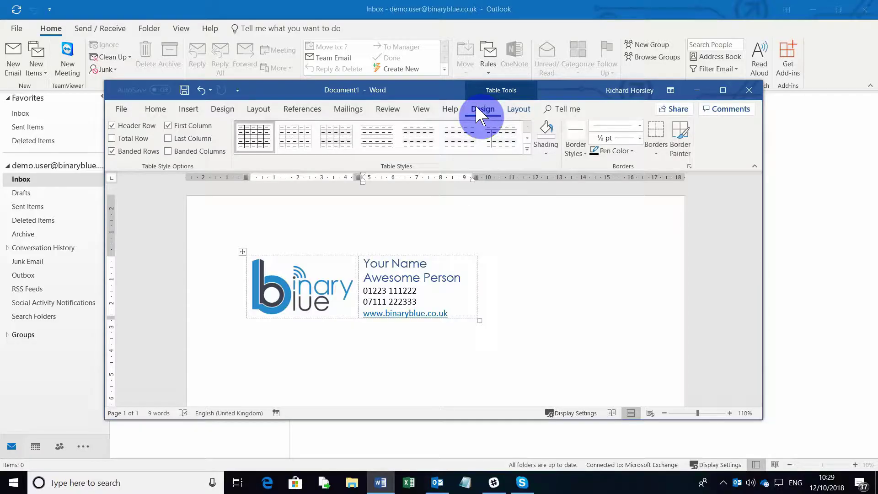
click(632, 151)
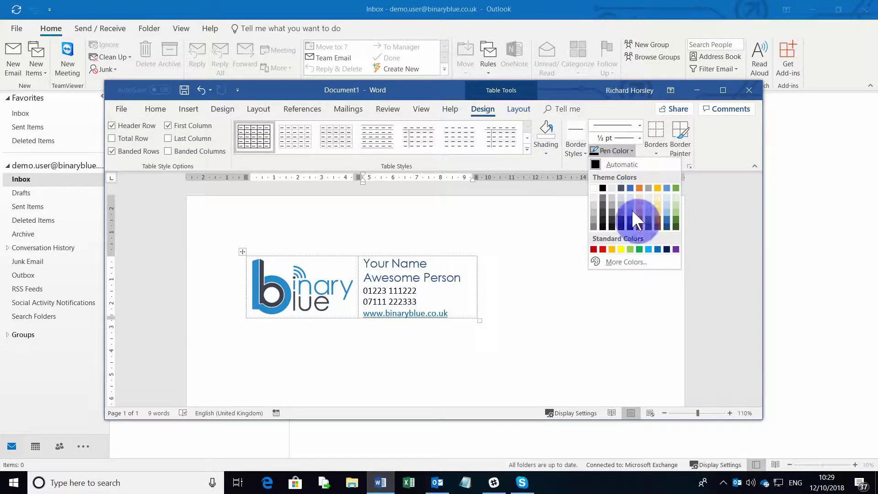
click(602, 204)
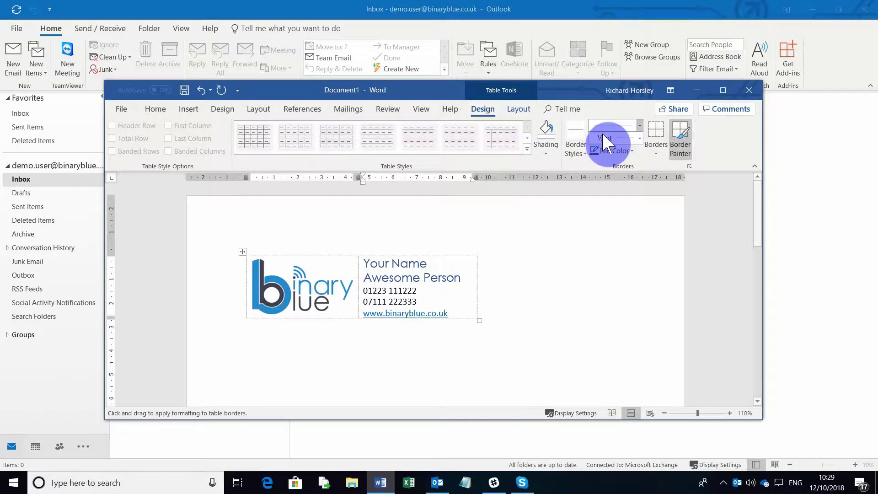
click(638, 137)
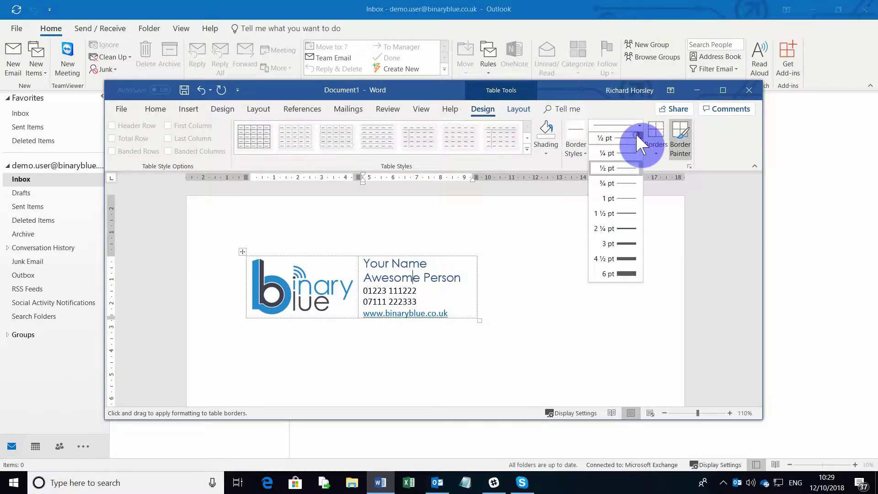
click(623, 228)
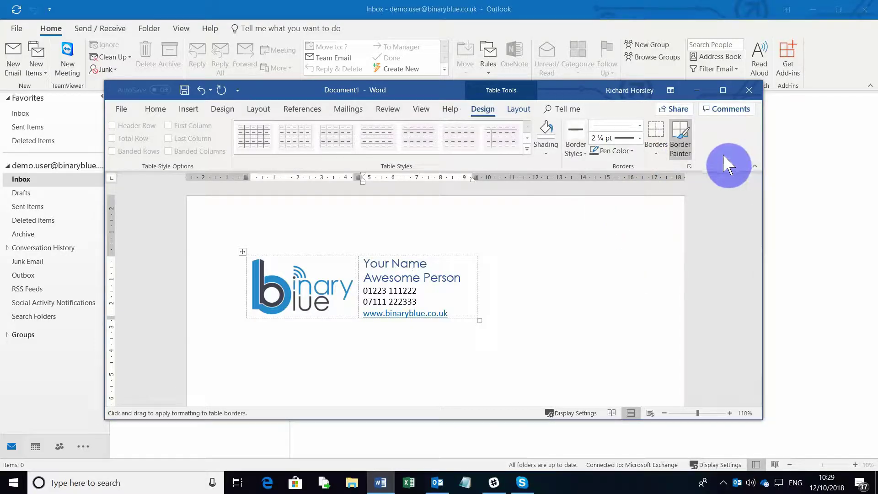
Step: Paint the thick dark blue divider on the border between the logo and contact cells
click(681, 139)
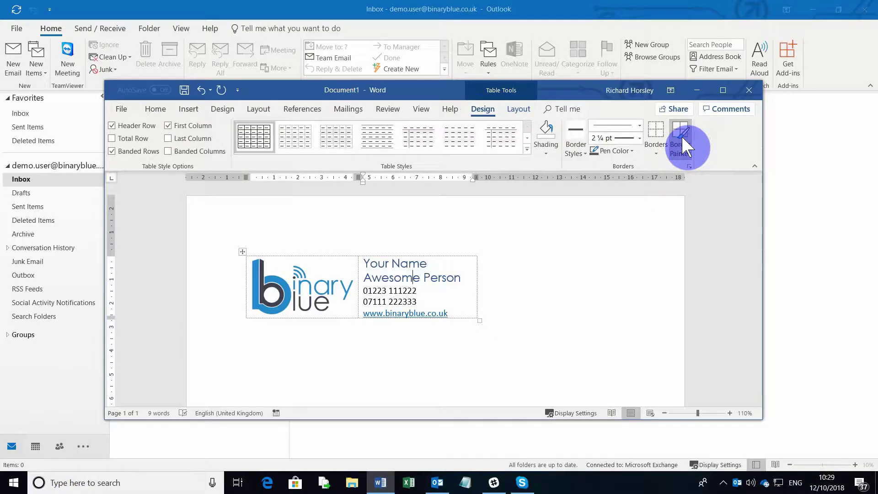
click(679, 138)
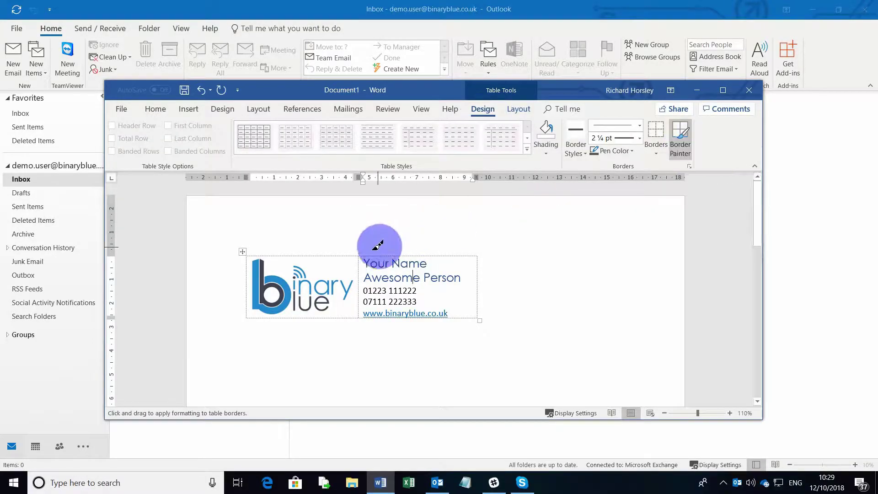
drag(360, 254, 360, 315)
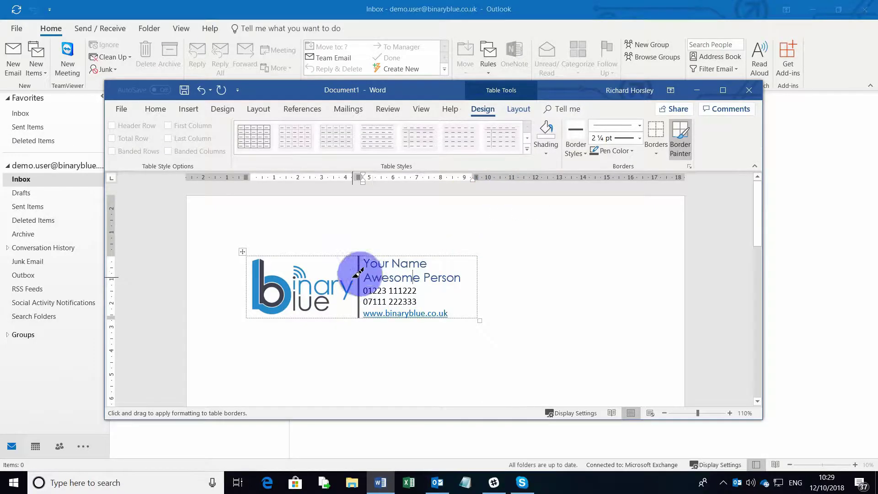
click(683, 127)
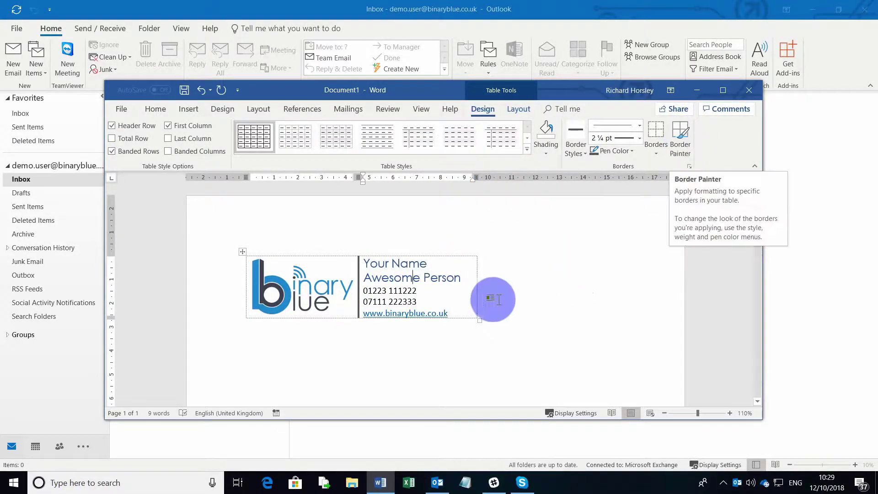
click(339, 334)
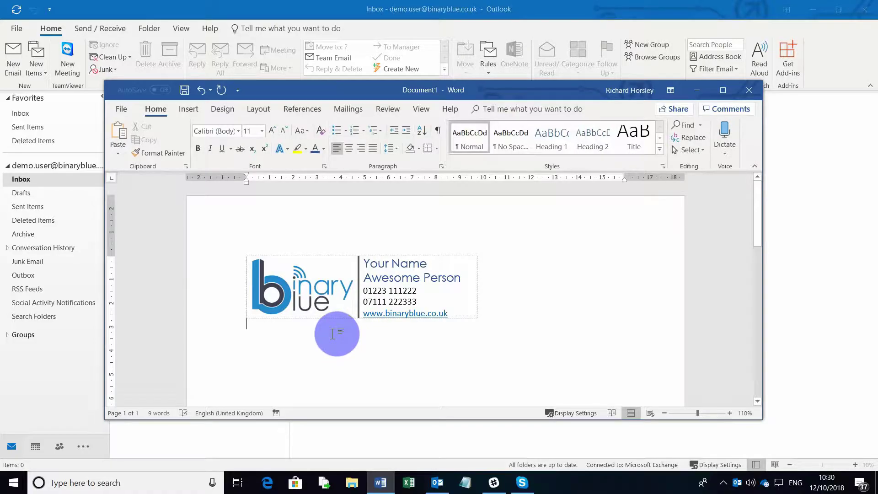
Step: Insert Facebook.jpg, Linkedin.jpg and Twitter.jpg from Signature Images in a row below the table
click(189, 110)
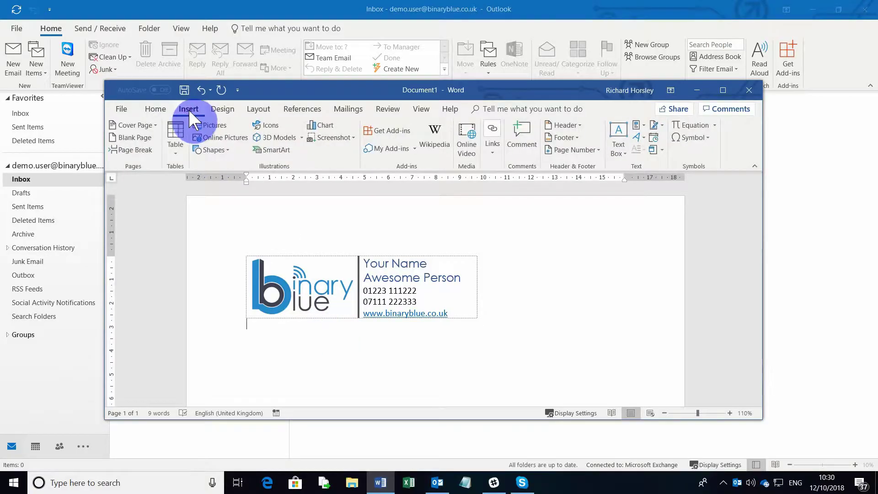
click(218, 122)
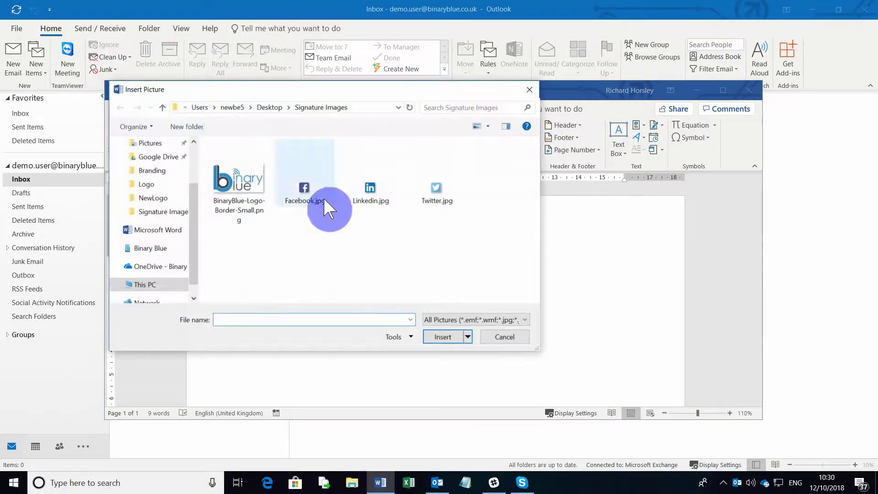
click(303, 182)
ctrl+click(361, 197)
ctrl+click(446, 197)
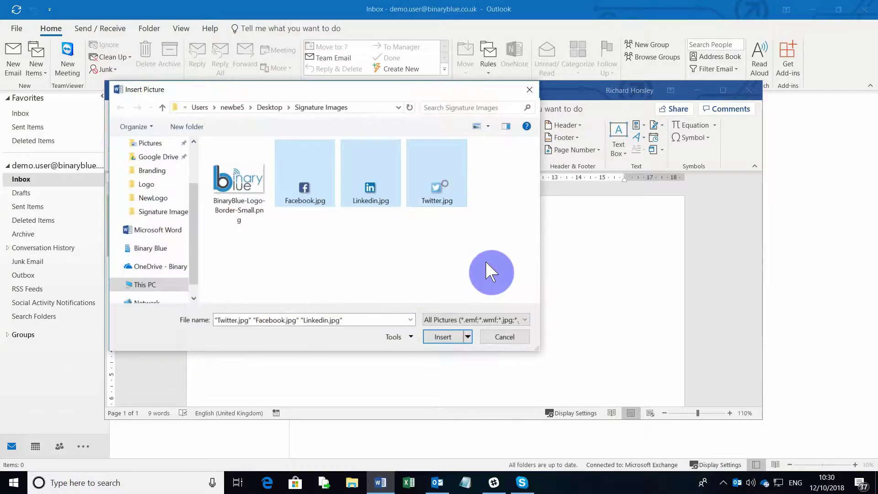
click(442, 336)
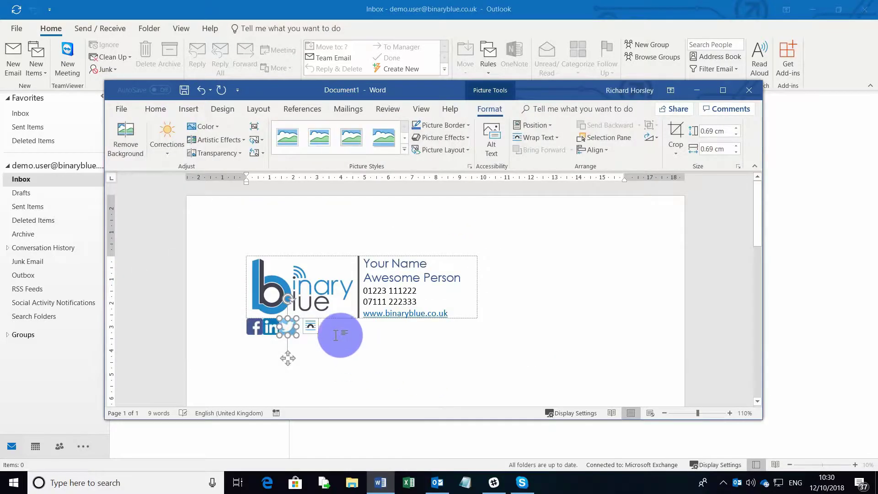
click(335, 335)
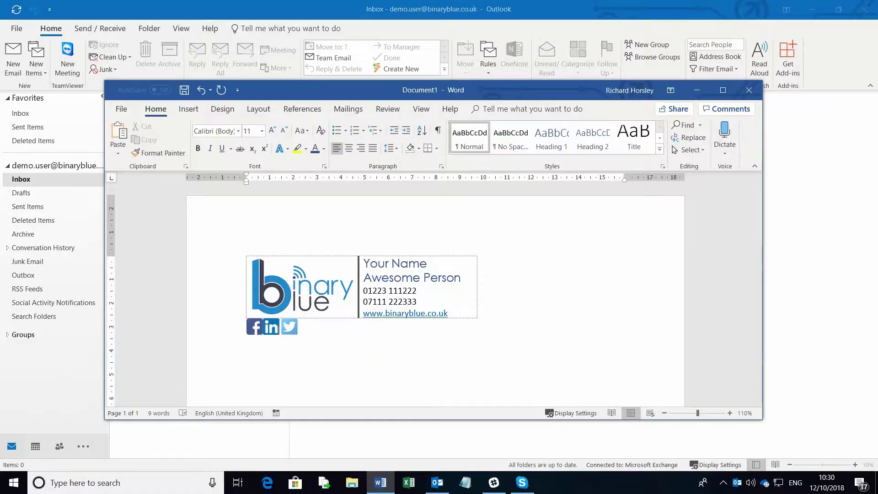
click(332, 330)
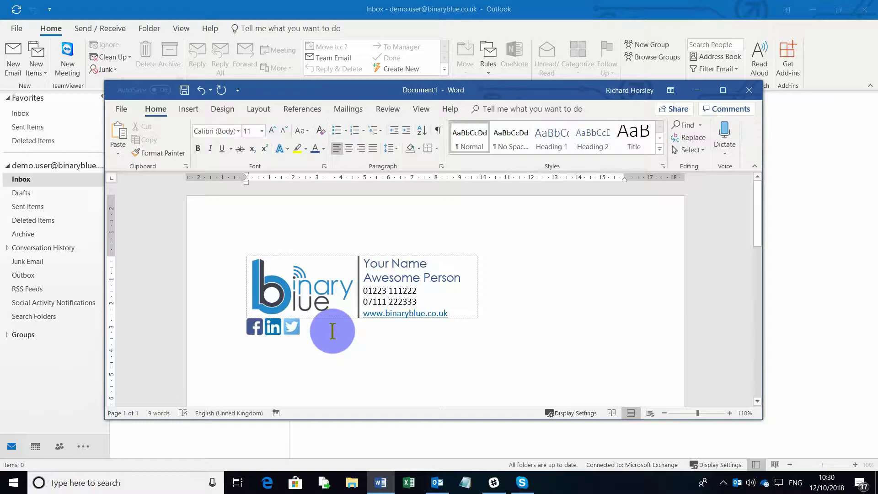
click(332, 330)
click(493, 485)
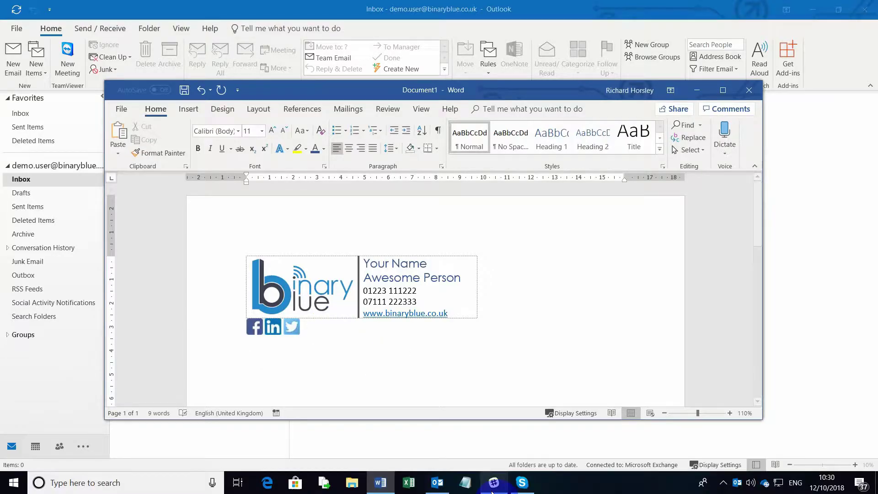
Step: Open Disclaimer.txt from Notepad's recent files and select its confidentiality paragraph
click(466, 485)
right_click(465, 483)
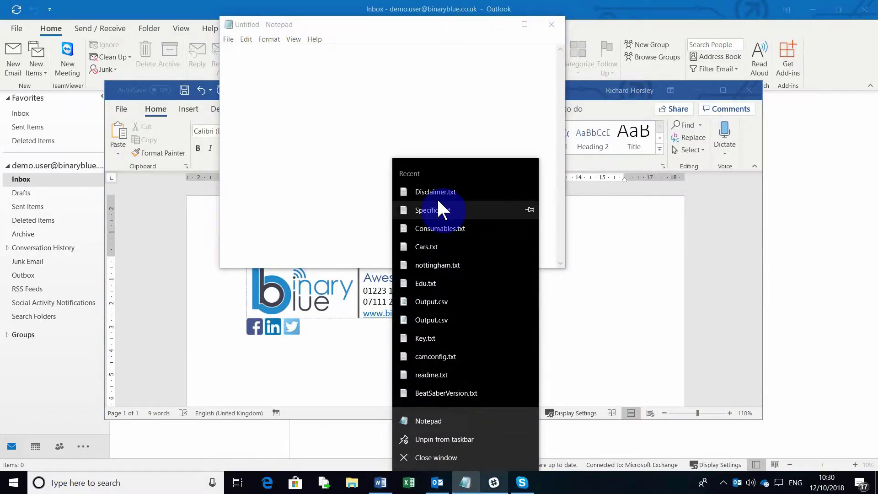
click(435, 197)
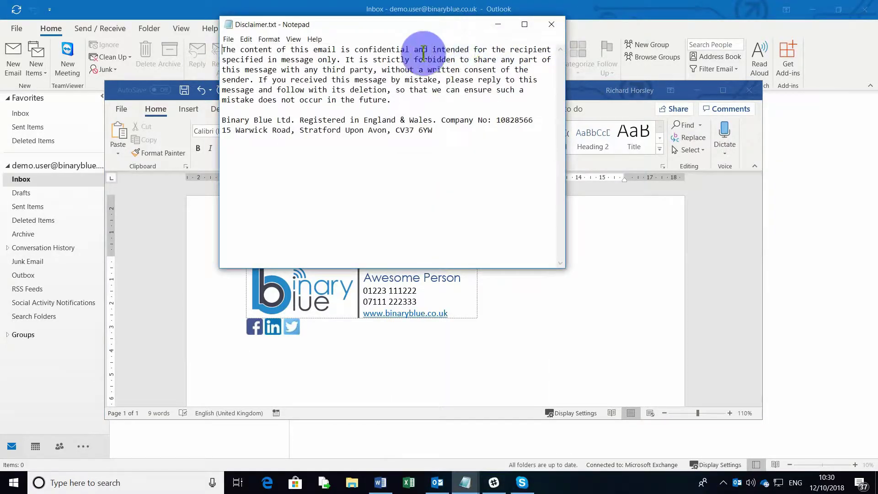
drag(391, 100, 211, 48)
key(ctrl+c)
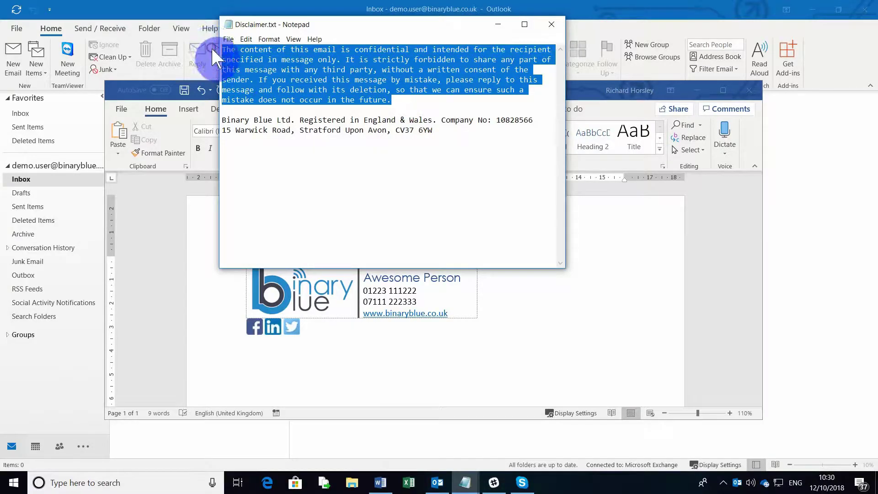
Step: Paste the disclaimer below the social icons in Word and shrink it to 7 pt
click(280, 353)
key(ctrl+v)
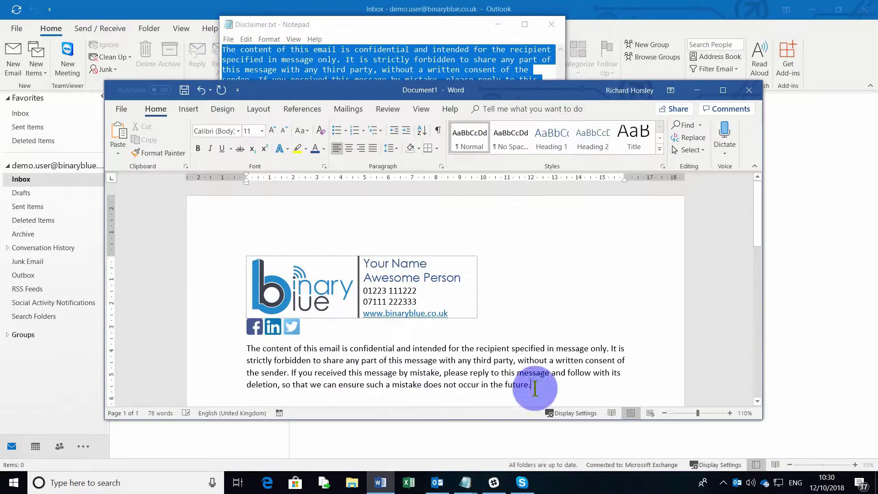
drag(531, 384, 244, 351)
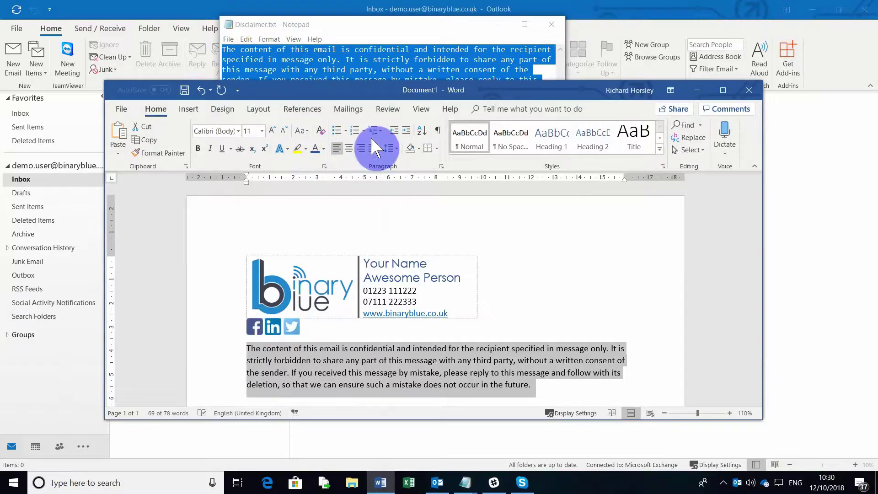
click(281, 130)
click(282, 130)
click(282, 130)
click(282, 129)
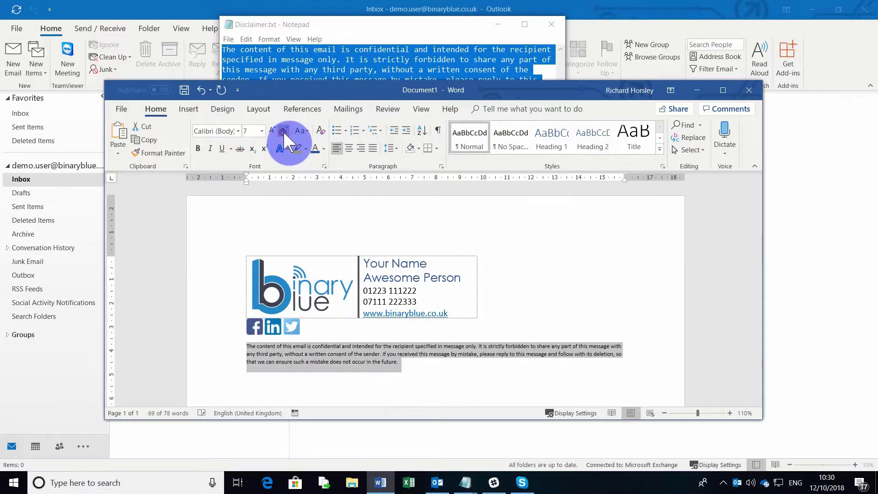
click(320, 342)
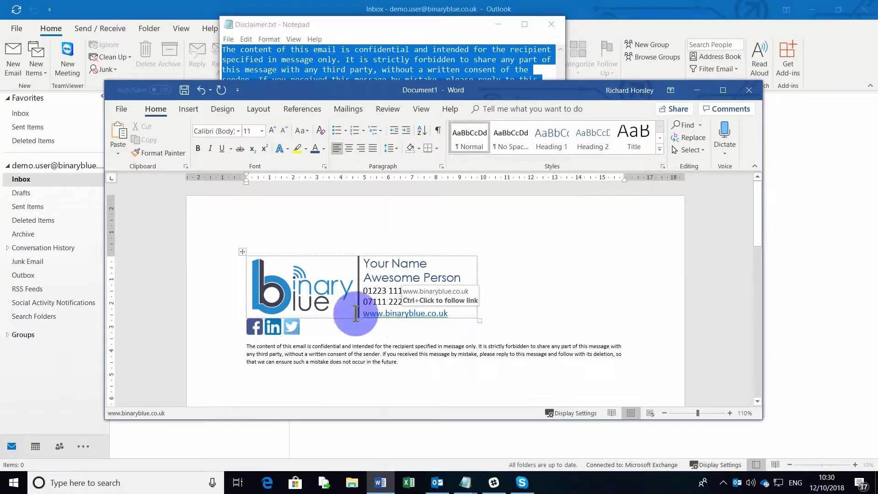
click(254, 328)
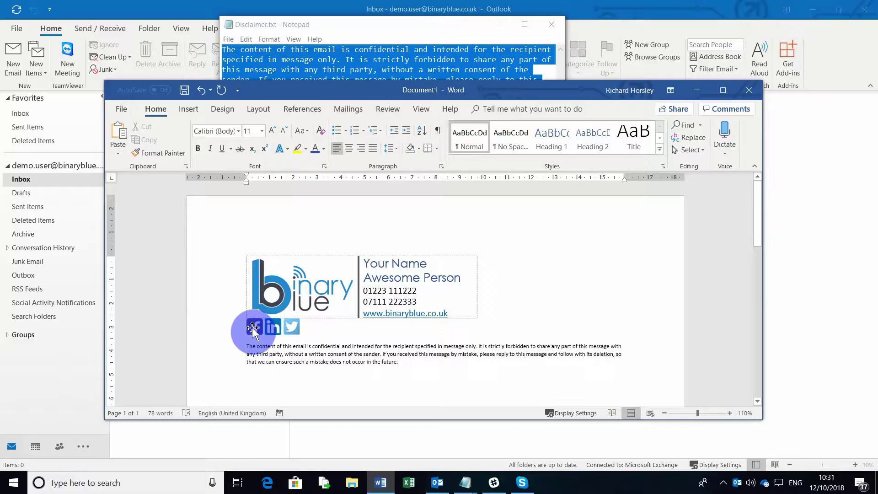
click(252, 327)
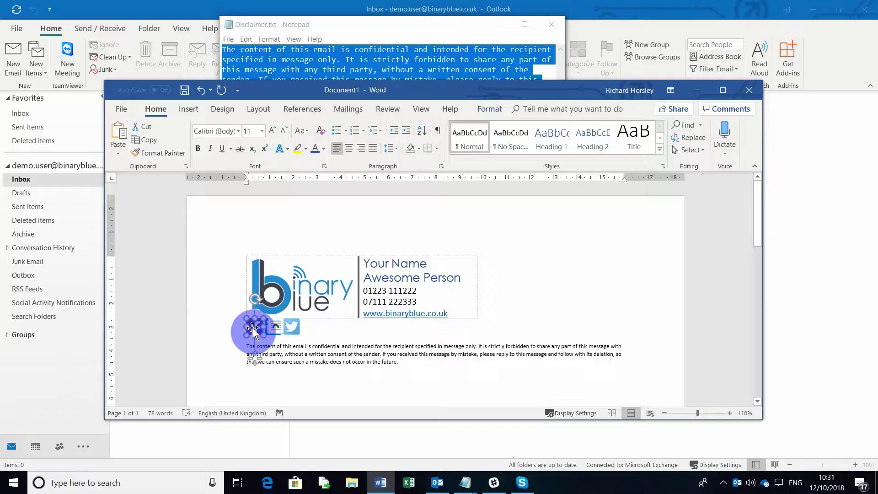
click(187, 110)
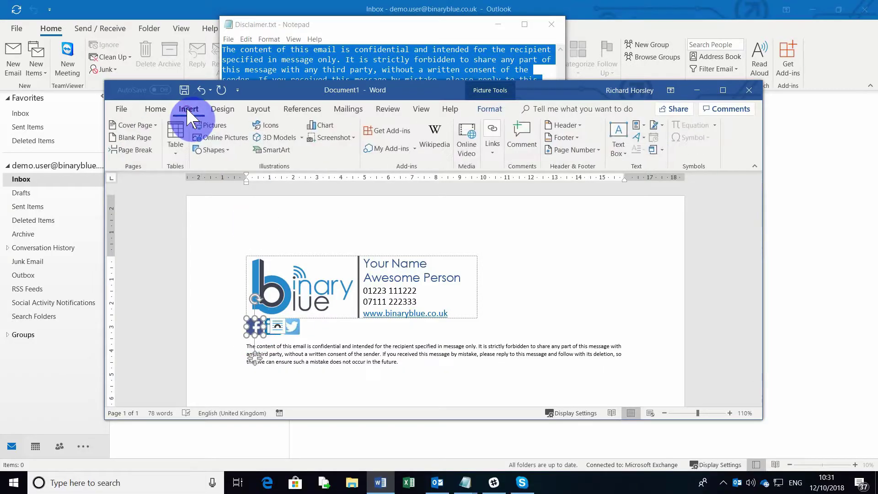
click(492, 133)
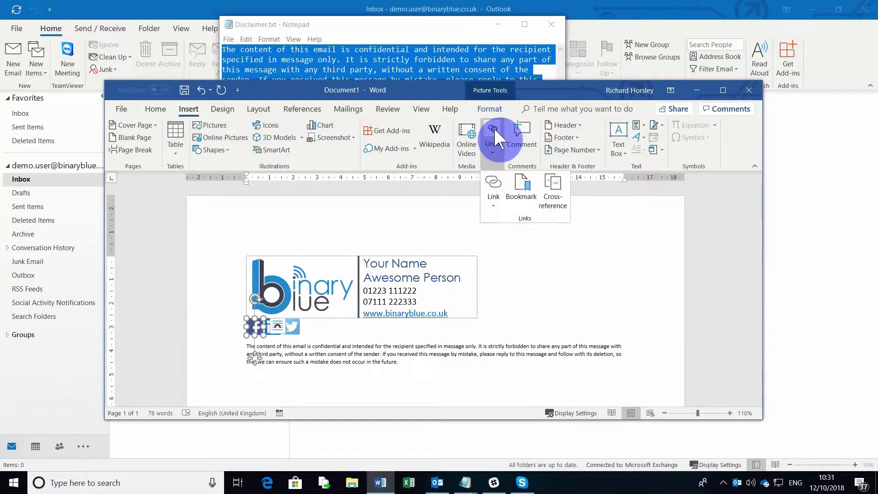
click(498, 186)
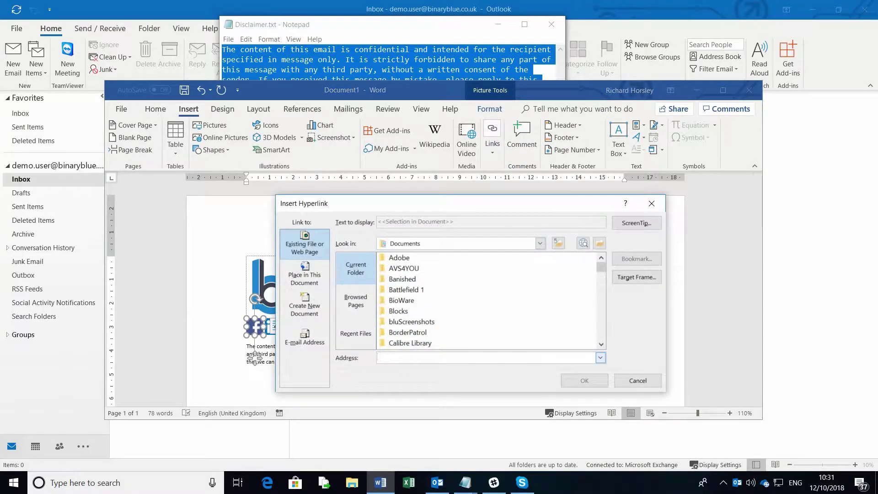
text(www.facebook.co.uk/binaryblueit)
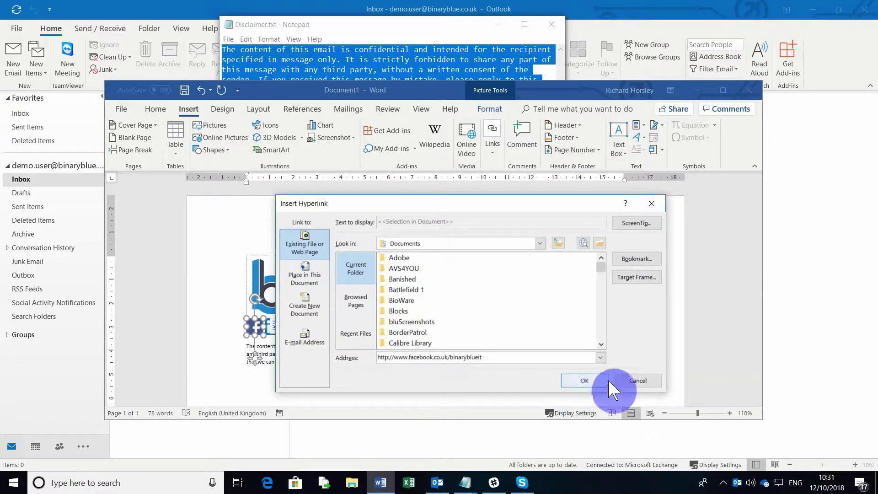
click(590, 380)
click(368, 342)
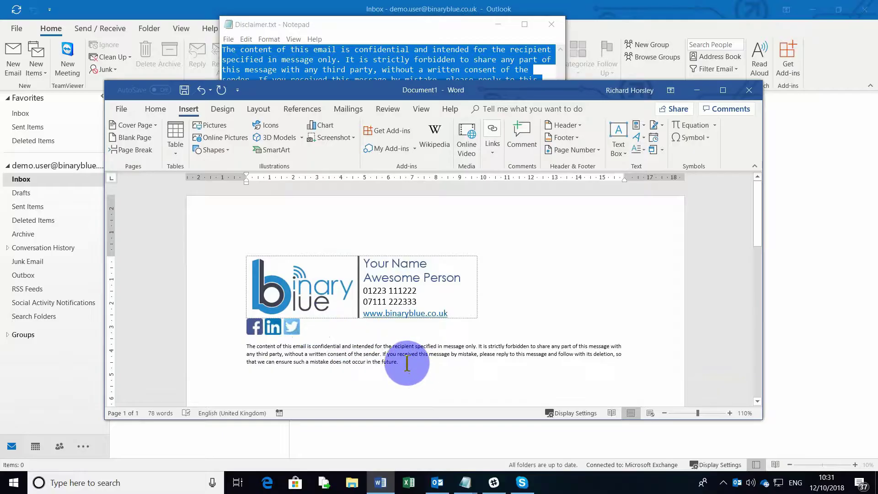
Step: Select the entire Word document with Ctrl+A and copy the signature, icons and disclaimer
mouse_move(407, 363)
mouse_down()
mouse_move(274, 320)
mouse_move(245, 270)
mouse_up()
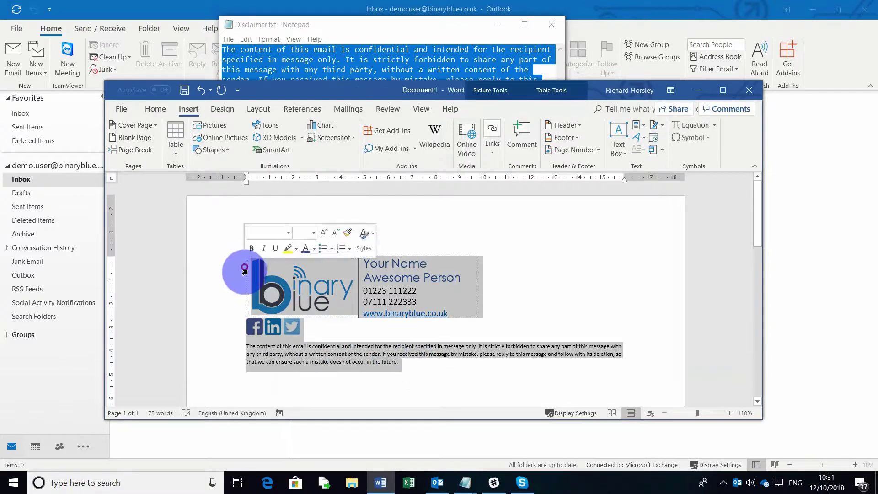
right_click(332, 359)
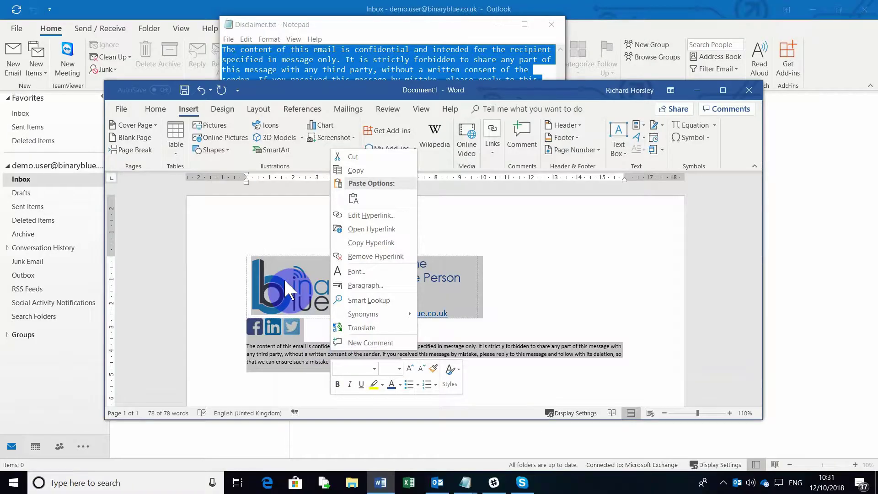
key(Escape)
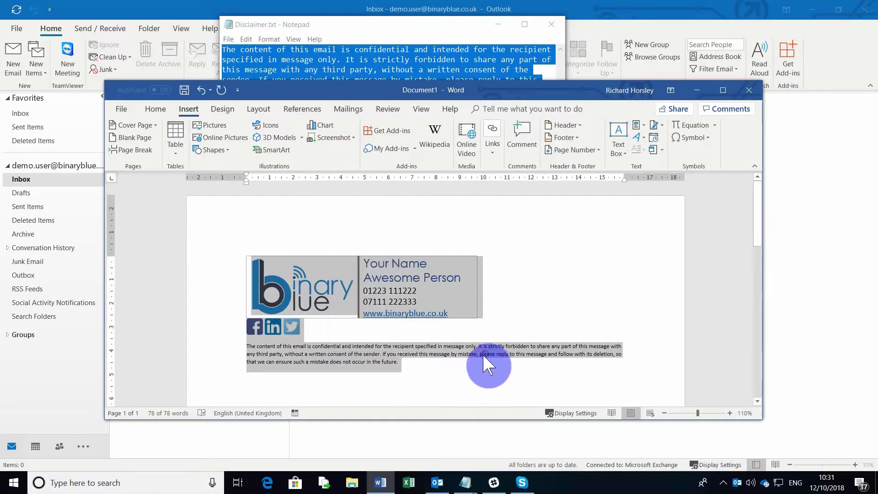
right_click(328, 274)
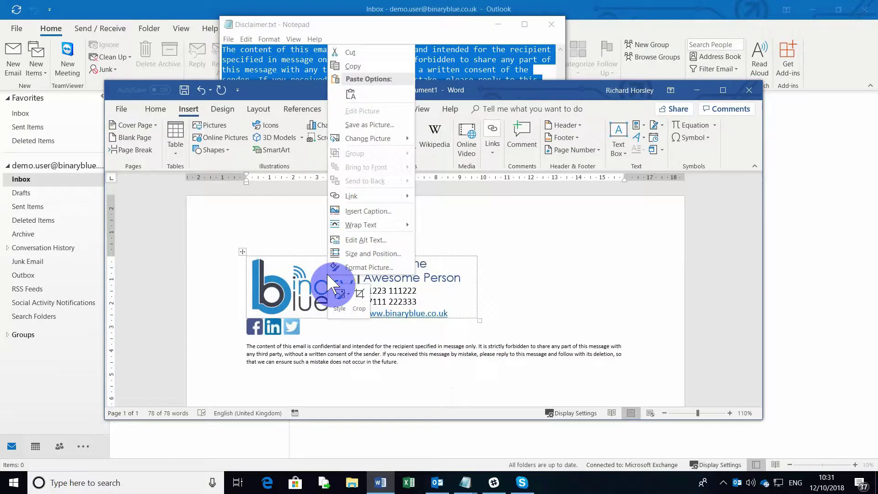
click(416, 364)
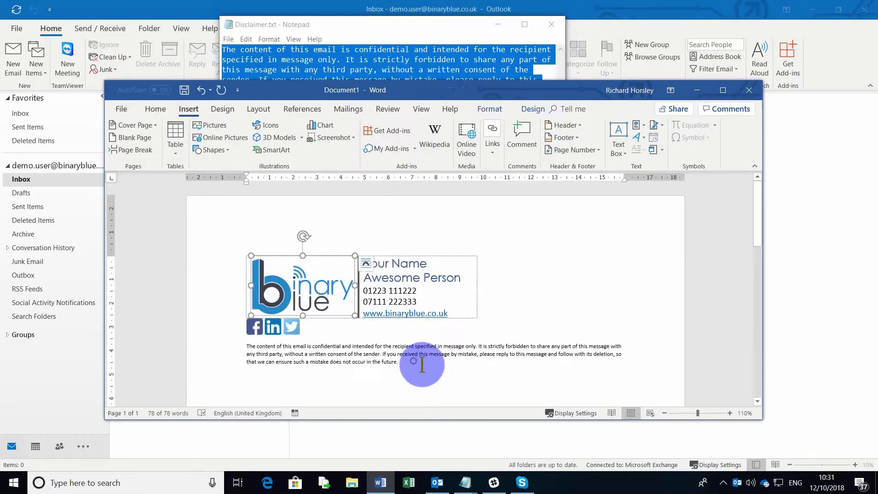
key(ctrl+a)
key(ctrl+c)
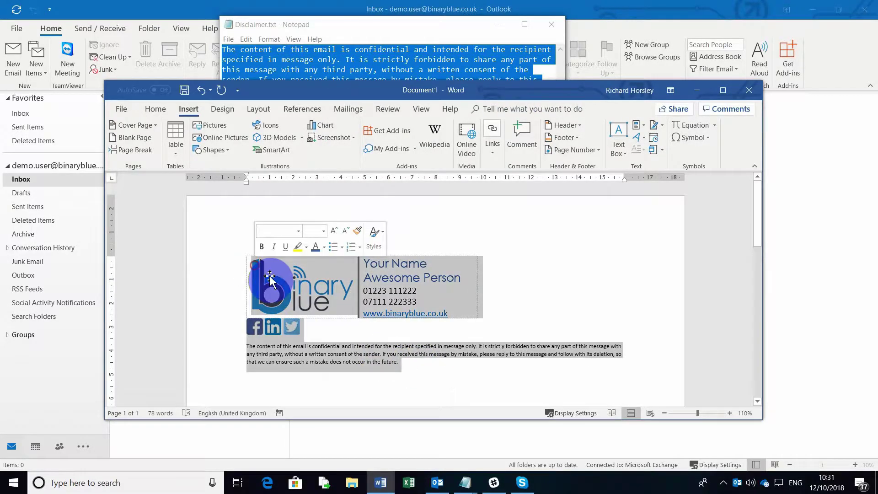
right_click(333, 326)
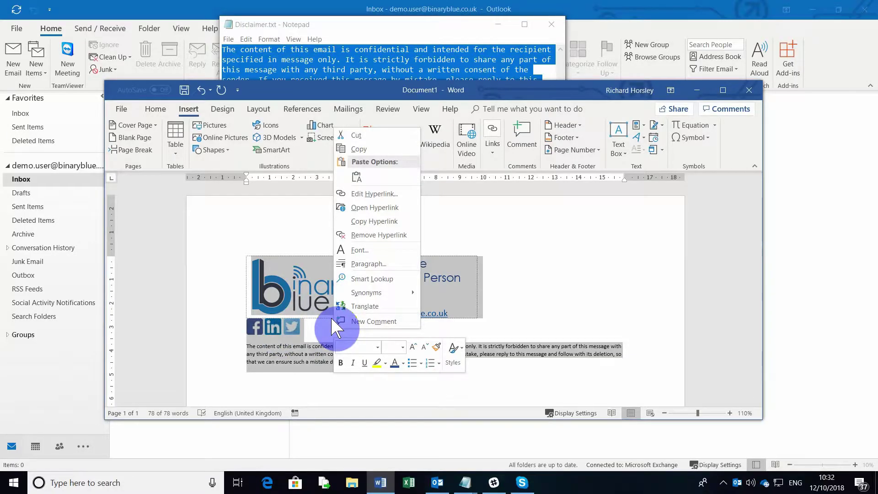
click(357, 149)
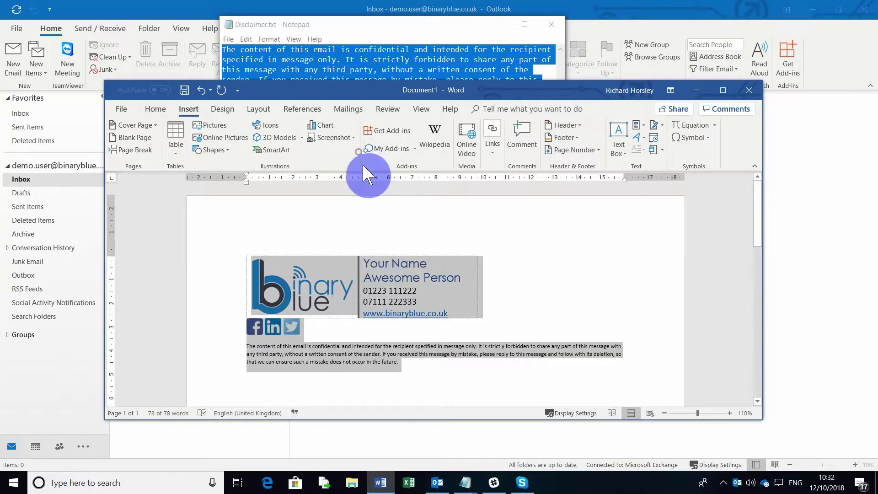
click(242, 12)
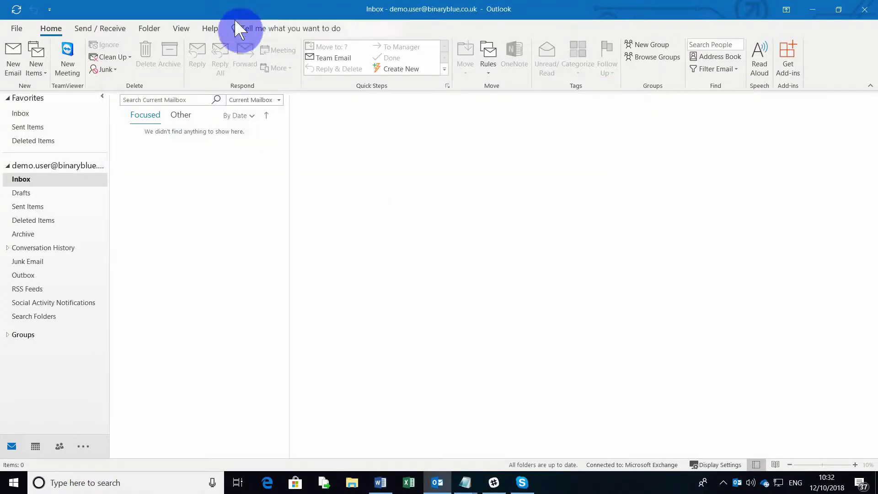
Step: Add a new empty Outlook signature named Test Sig under Options > Mail > Signatures
click(21, 28)
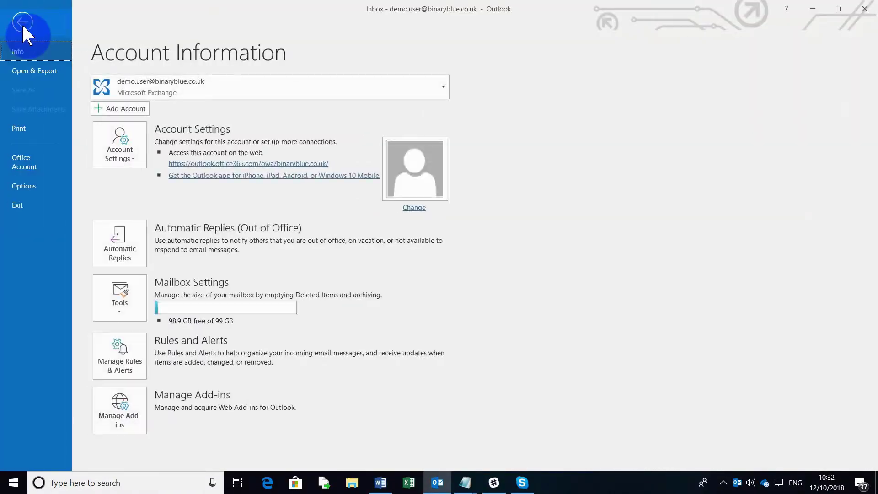
click(31, 187)
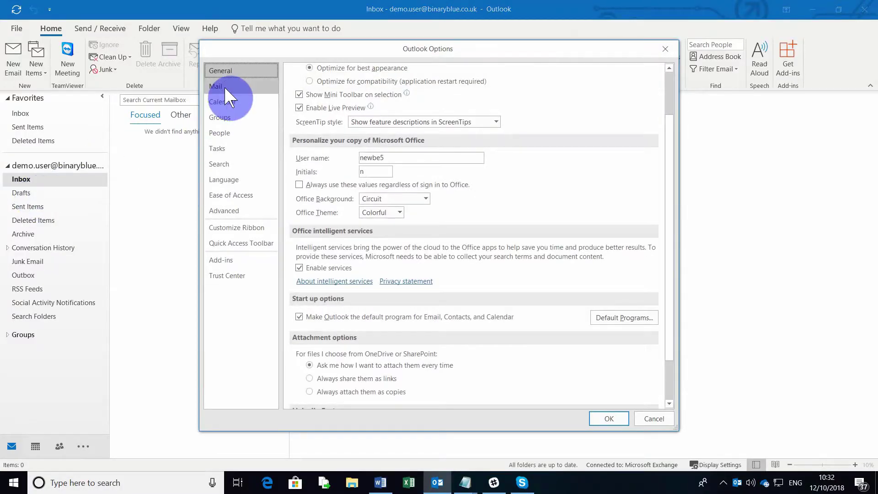
click(223, 86)
click(629, 199)
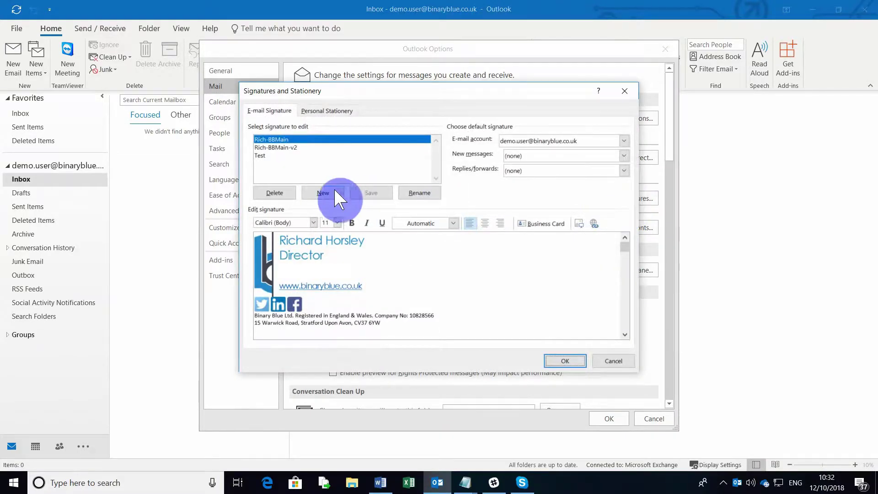
click(322, 193)
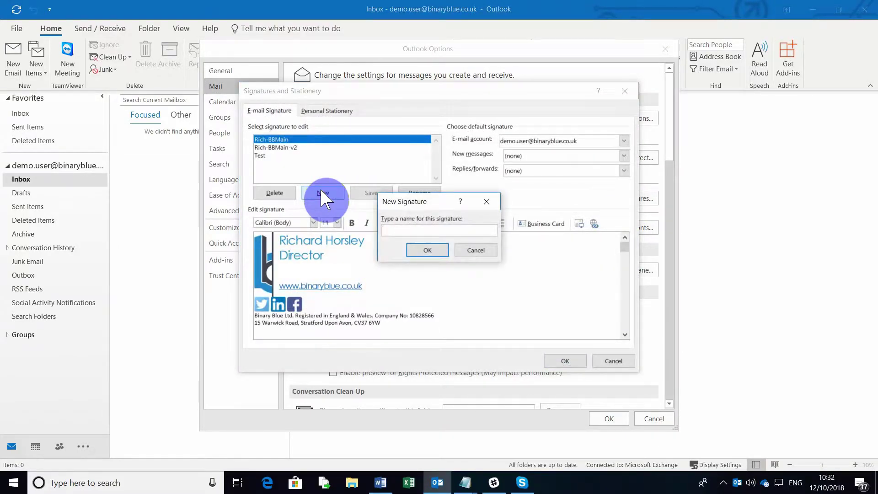
text(Test Sig)
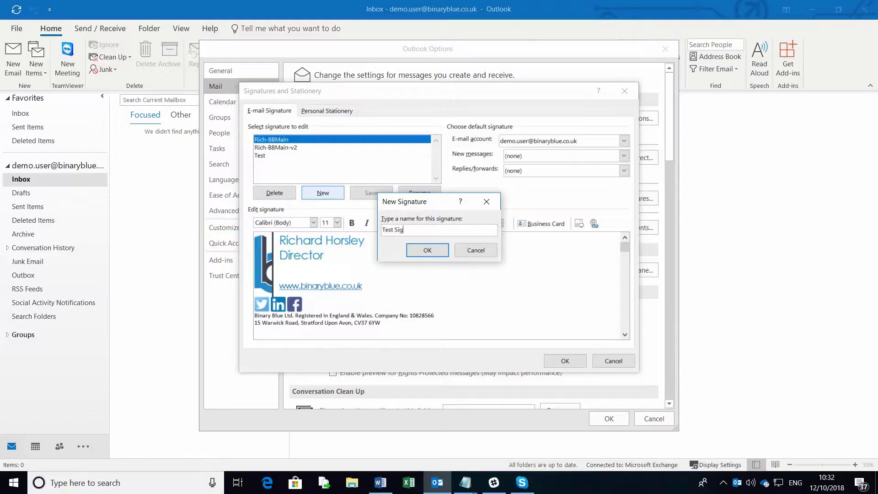
click(438, 249)
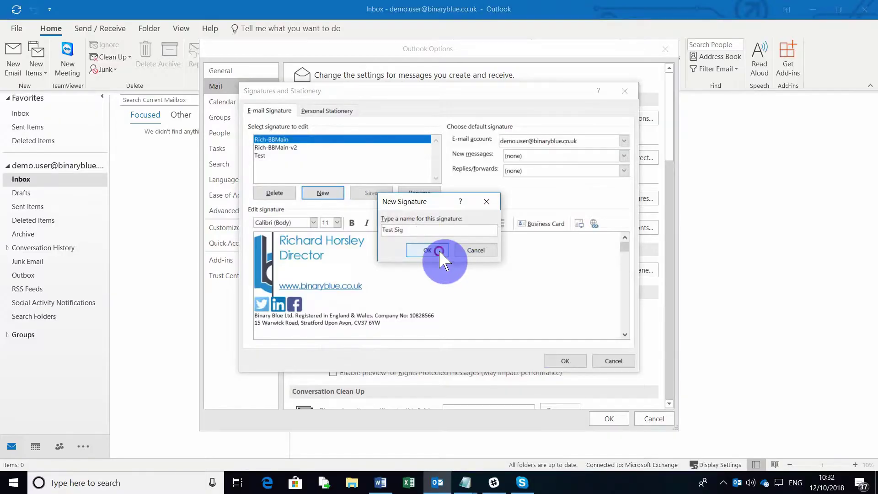
click(363, 256)
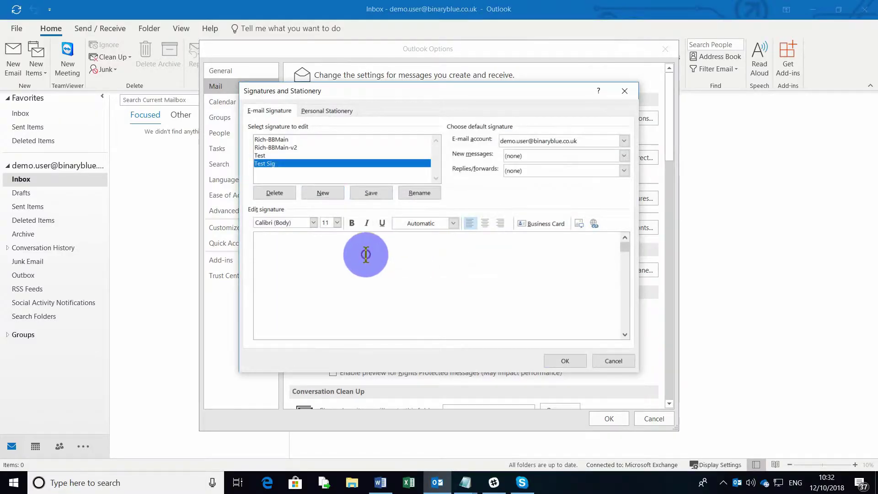
Step: Paste the Word signature into Test Sig with Keep Source Formatting and remove the trailing blank line
right_click(279, 247)
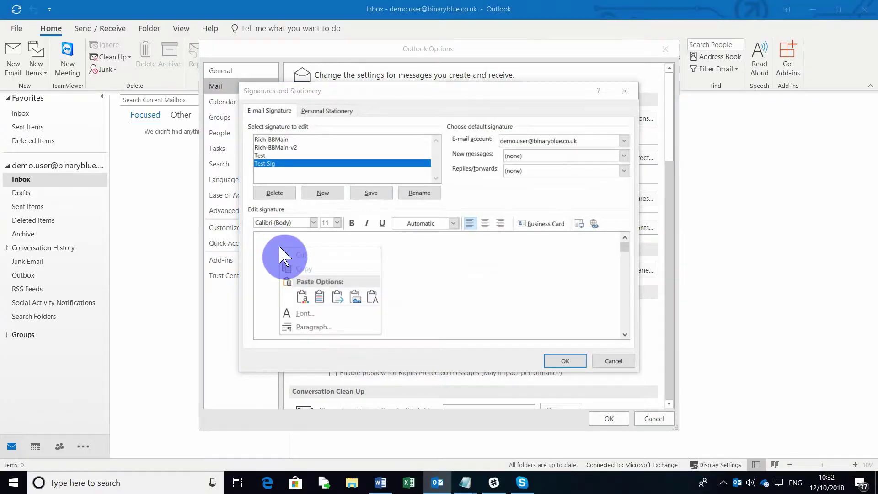
click(319, 298)
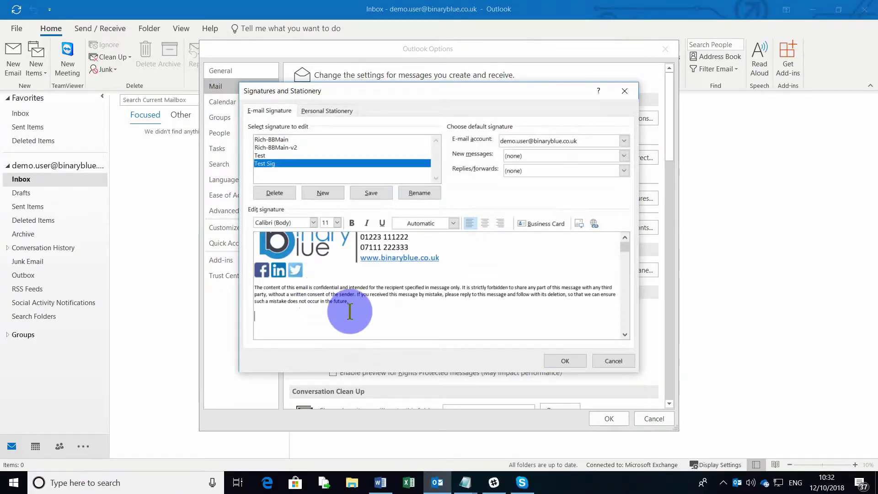
key(BackSpace)
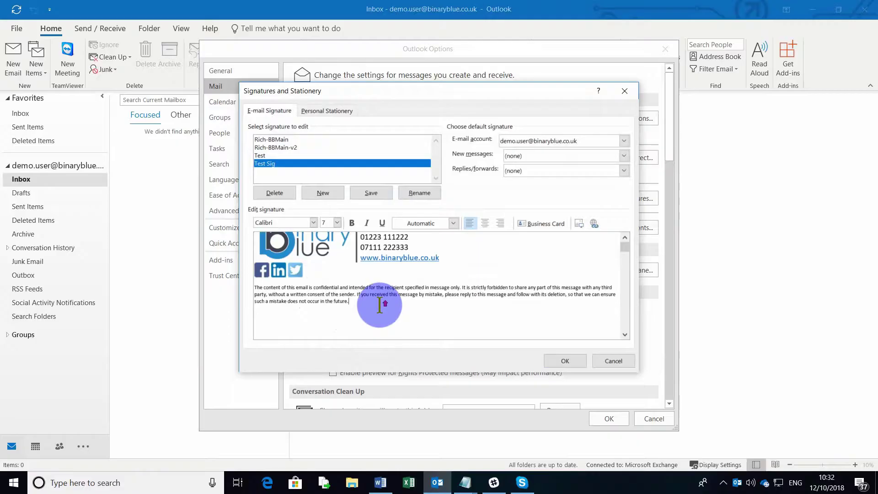
click(624, 238)
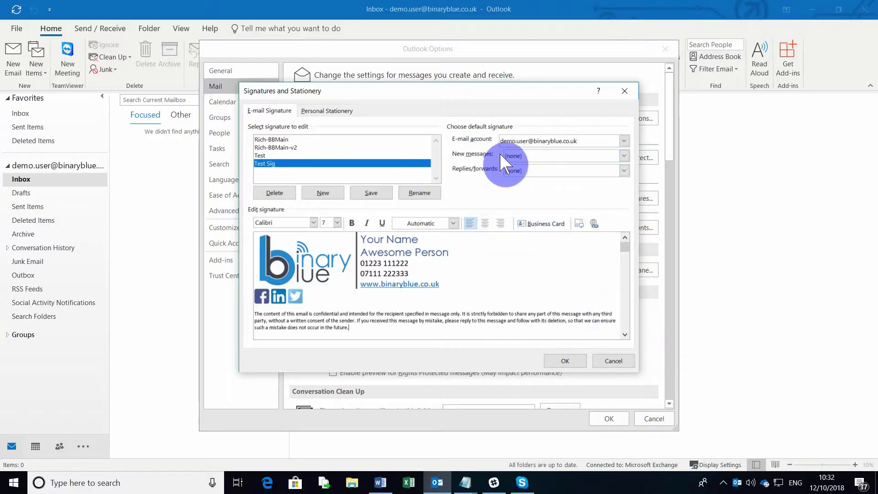
Step: Set Test Sig as the default signature for new messages
click(549, 155)
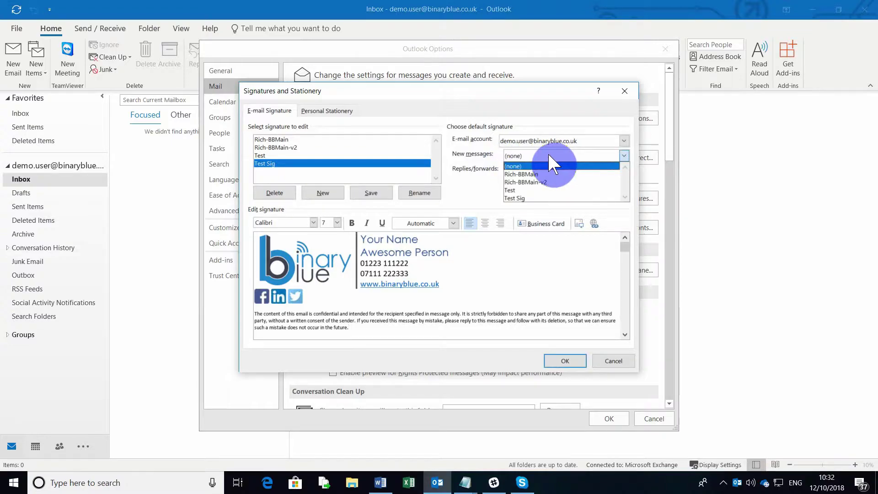
click(521, 198)
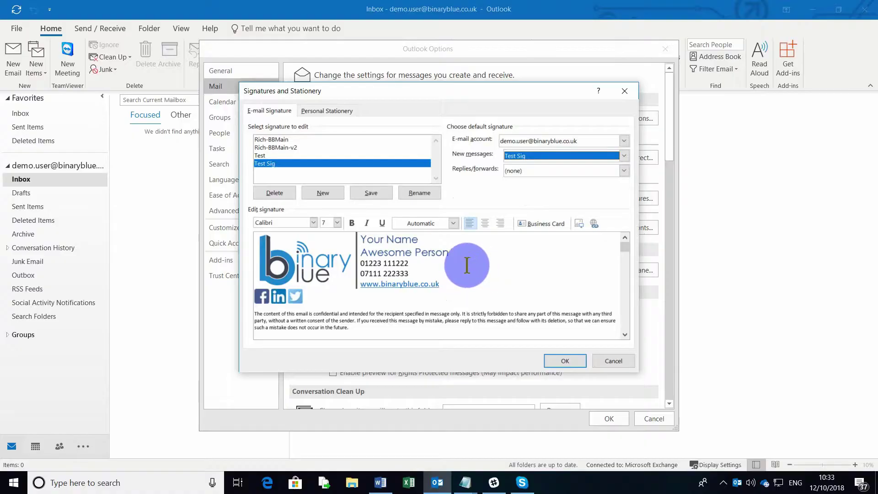
click(564, 357)
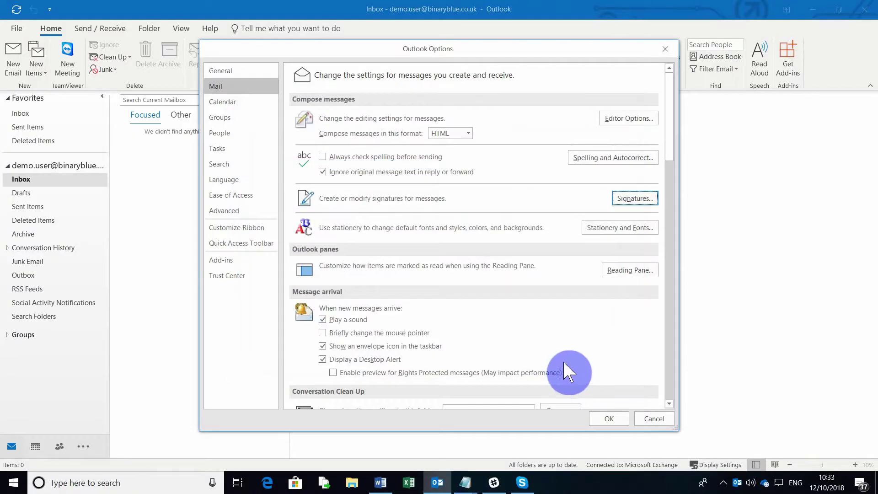
Step: Close Outlook Options and open a new email, widening it to show the inserted signature
click(608, 418)
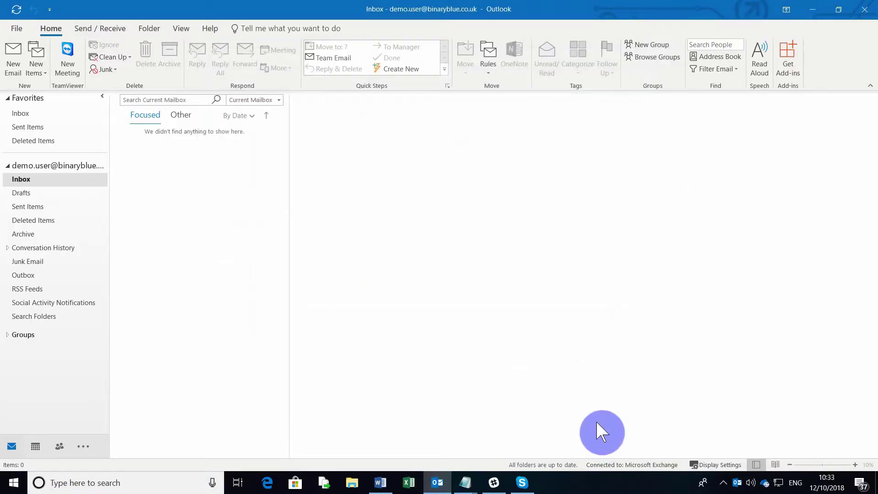
click(13, 69)
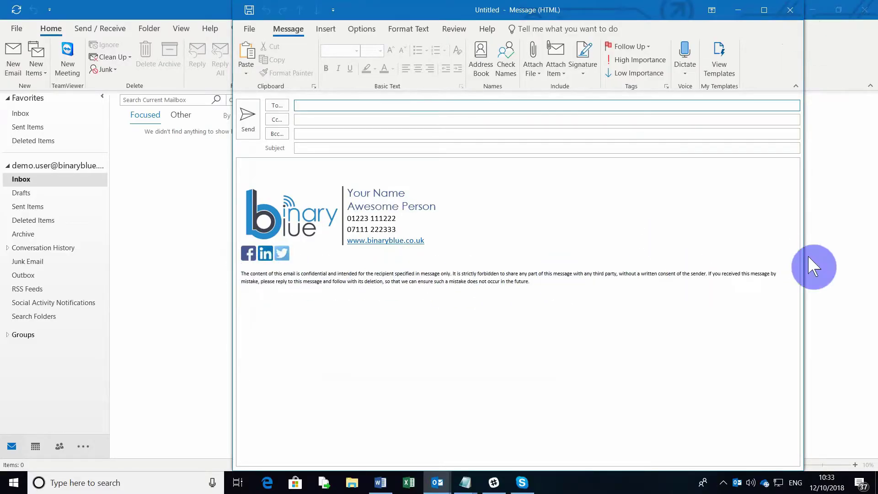
drag(803, 263, 743, 268)
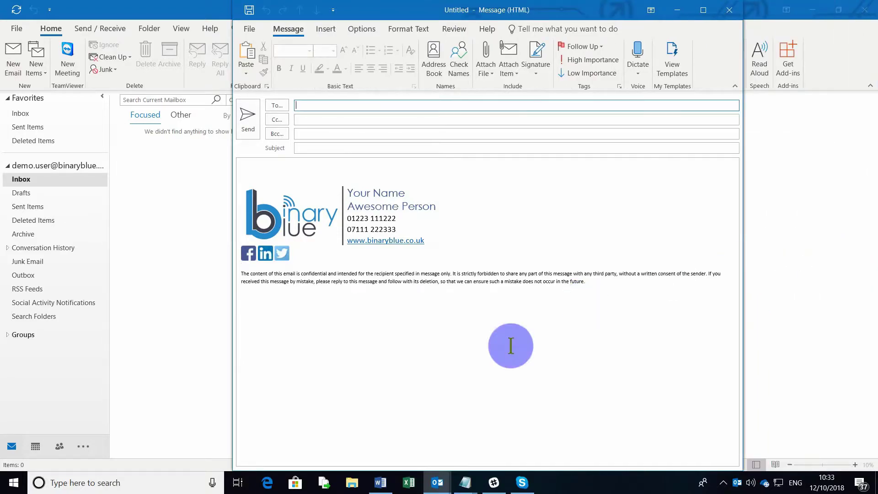
Step: Break the Word disclaimer before 'It is strictly', 'consent of the sender' and 'follow with its deletion'
click(382, 411)
click(432, 354)
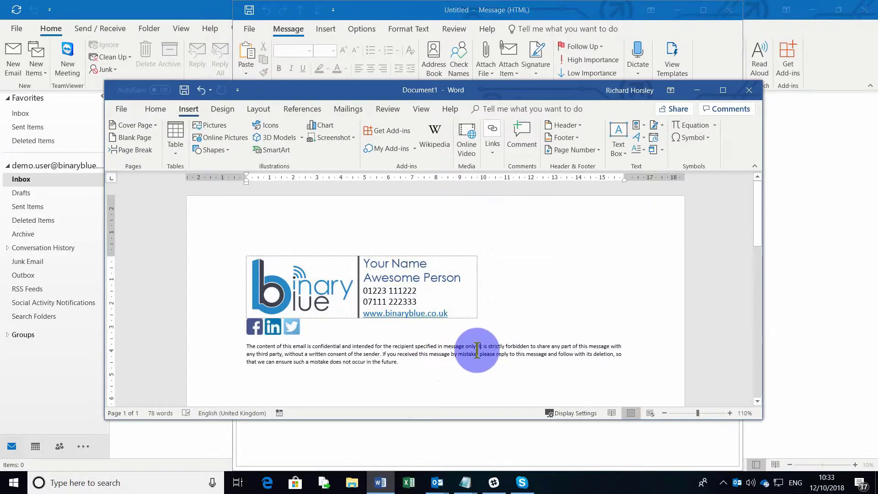
key(Return)
click(527, 354)
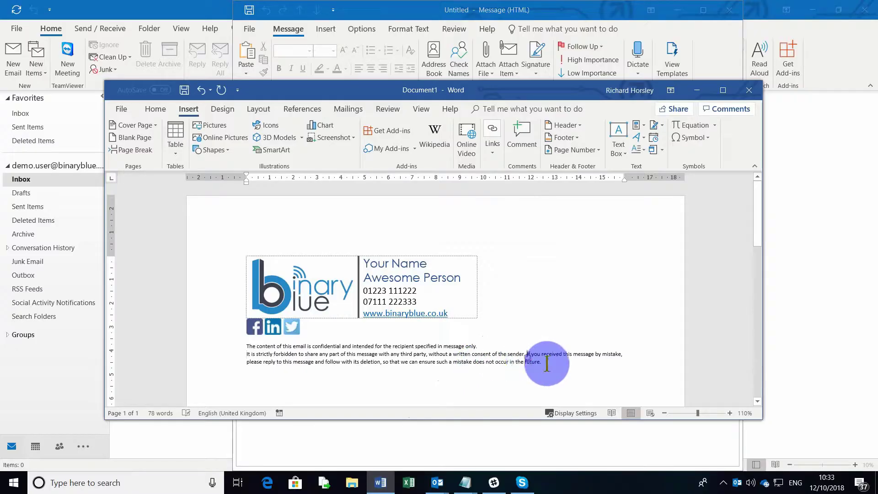
key(Return)
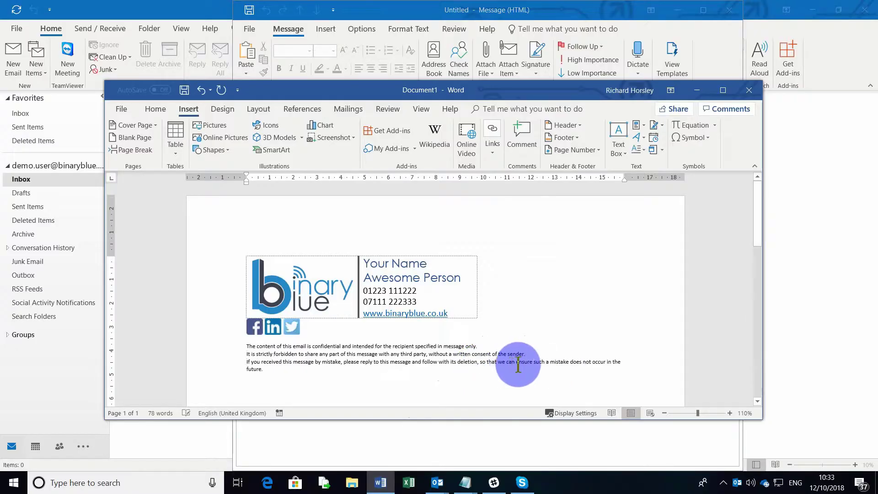
key(BackSpace)
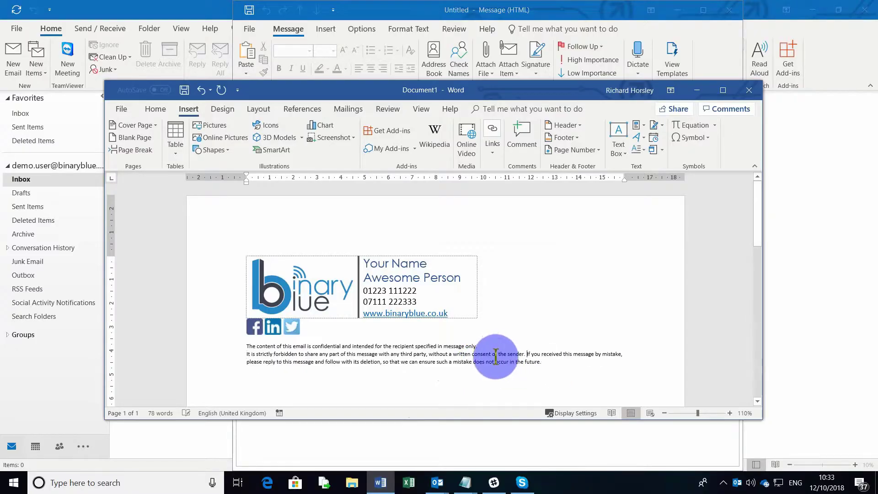
click(471, 354)
key(Return)
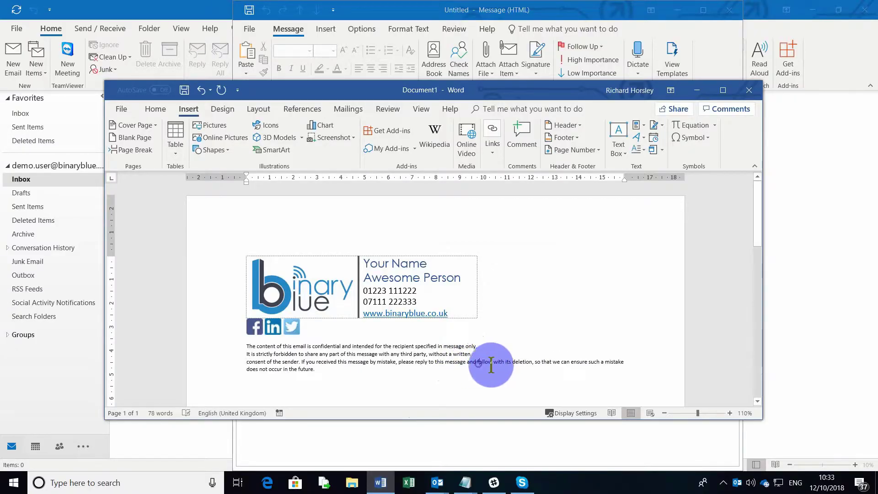
click(477, 362)
key(Return)
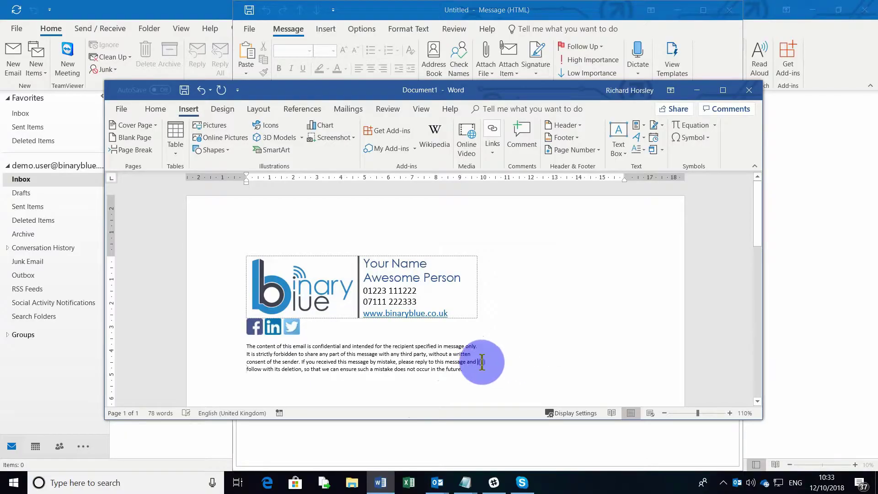
click(483, 364)
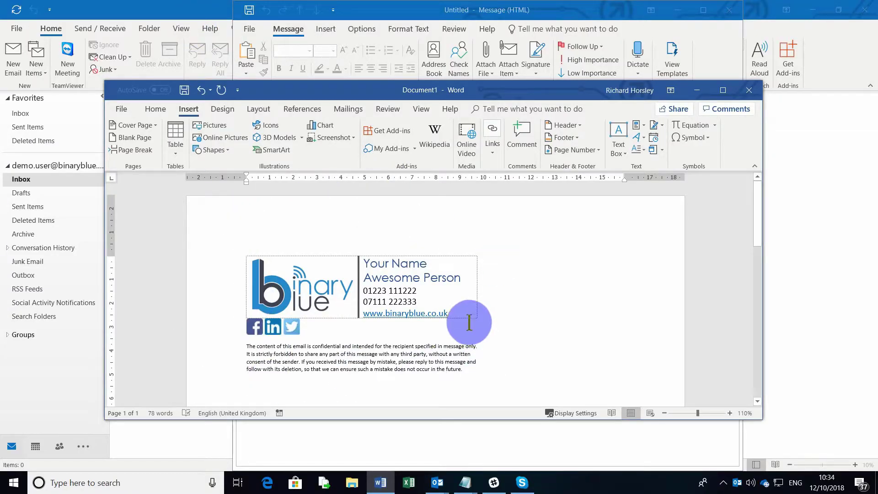
click(143, 18)
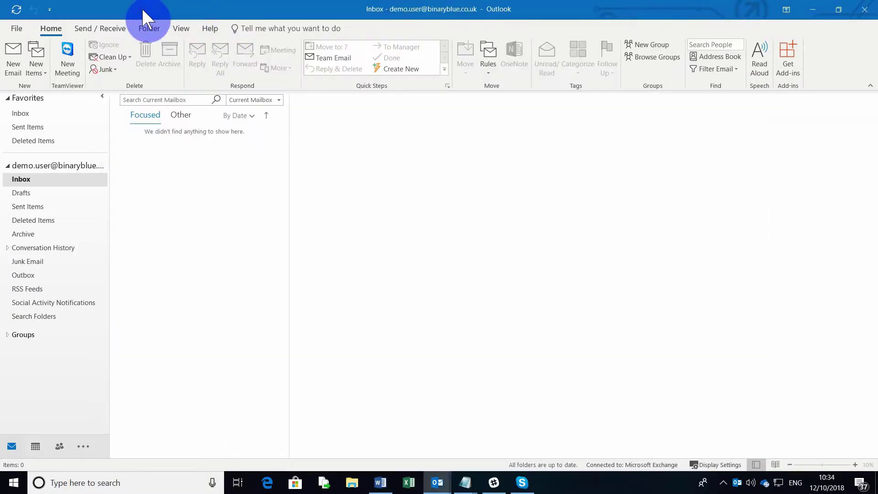
Step: Reopen Outlook's Signatures editor on Test Sig and select all of its current content
click(14, 24)
click(20, 186)
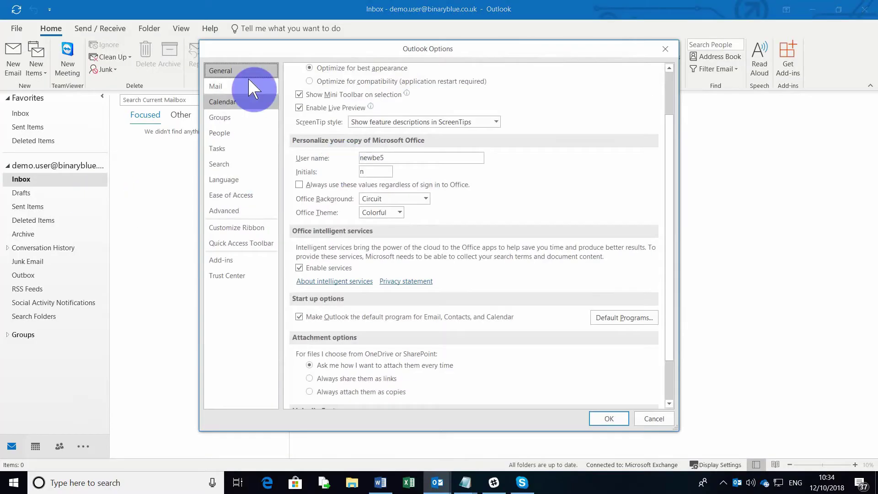
click(247, 87)
click(638, 198)
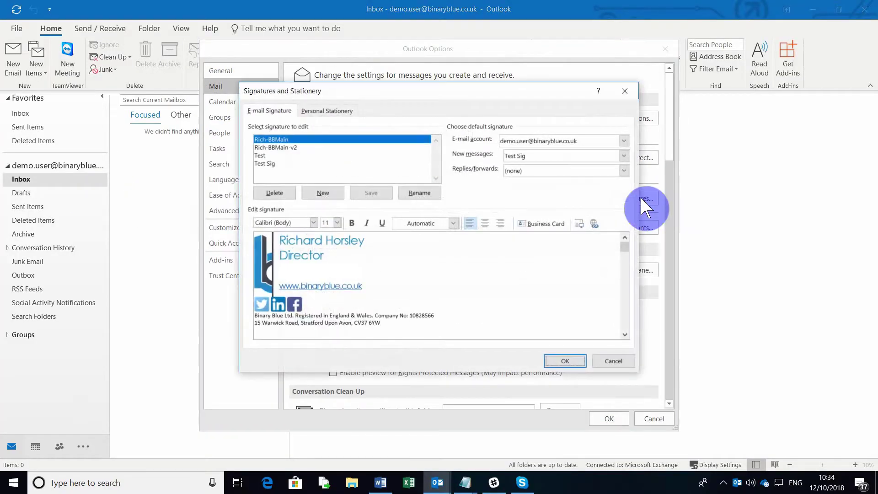
click(274, 163)
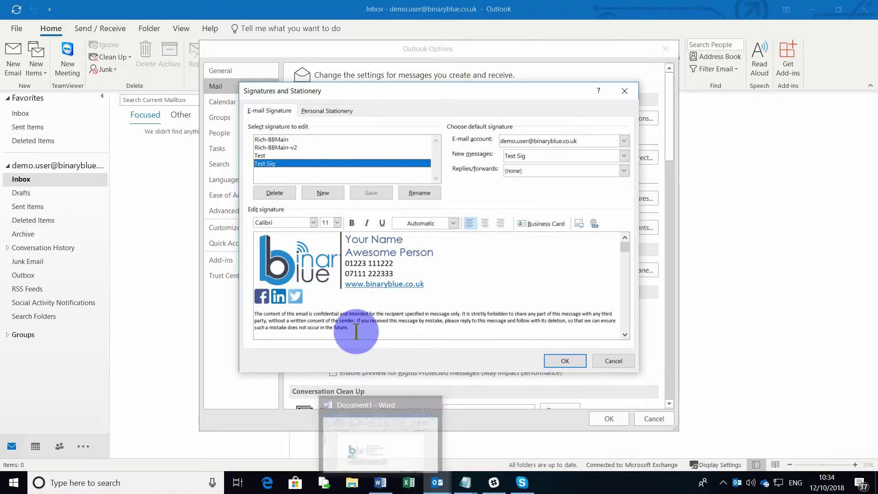
drag(354, 330, 285, 265)
Step: Delete Test Sig's old content and copy the re-wrapped signature table from Word
key(Delete)
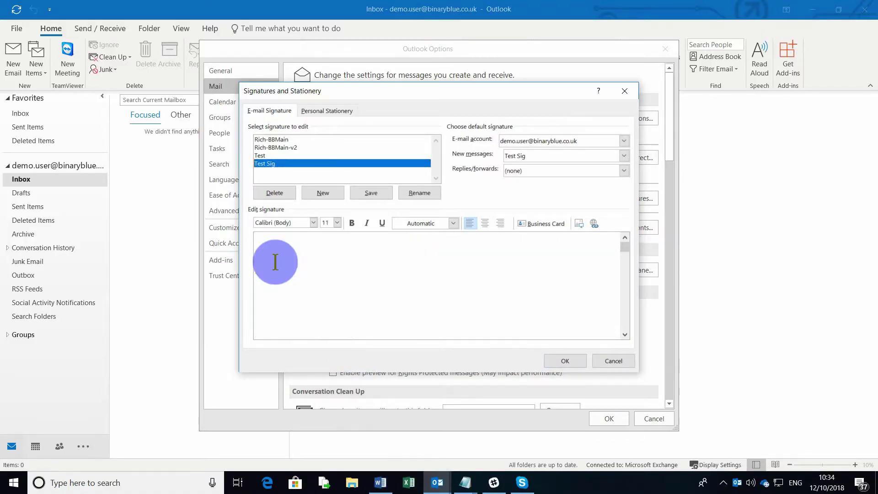
click(384, 482)
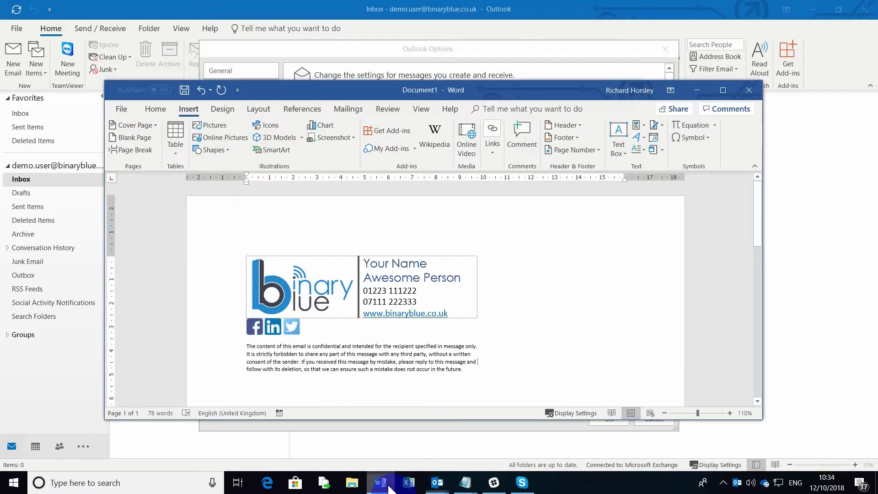
drag(454, 371, 274, 275)
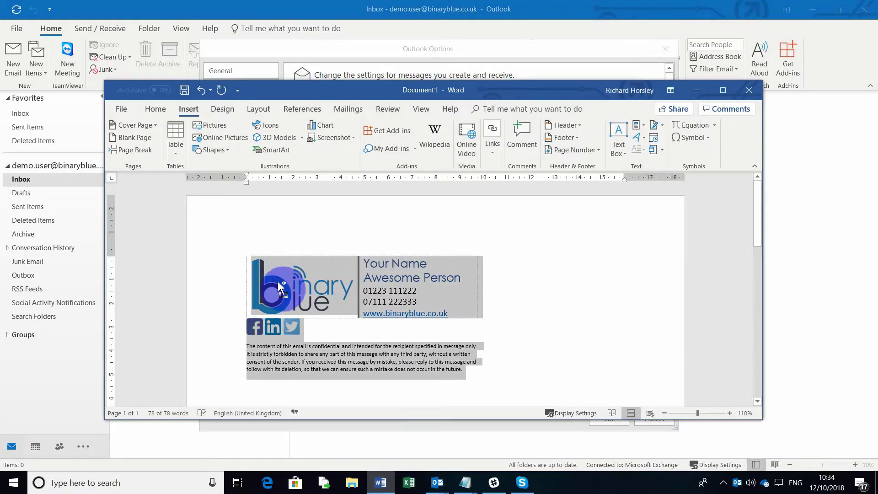
right_click(425, 356)
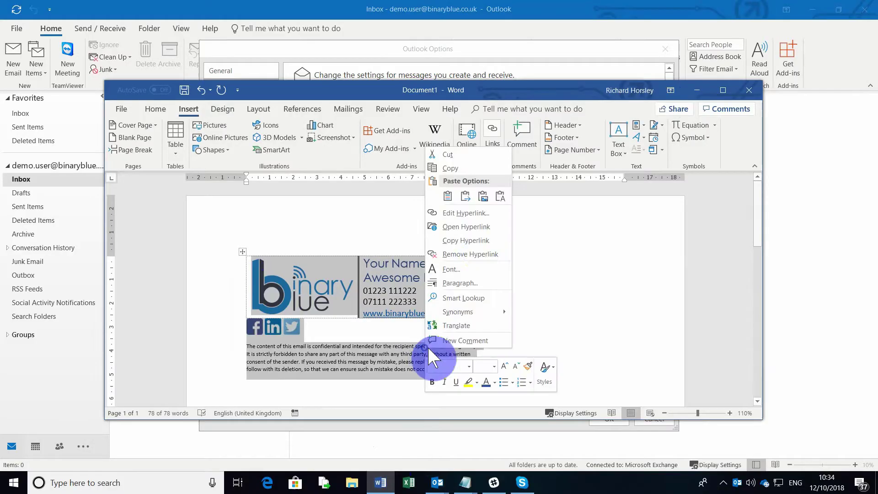
click(444, 167)
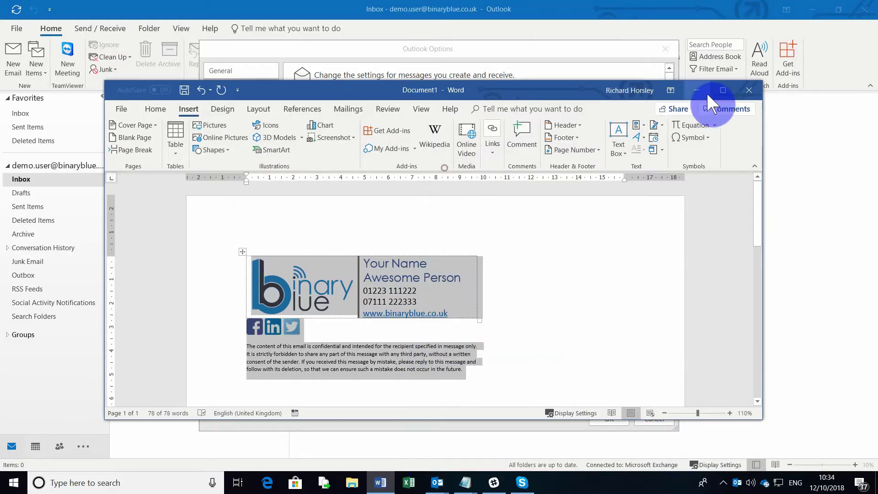
Step: Paste the updated signature into Test Sig and remove the empty line under the disclaimer
click(697, 90)
right_click(416, 265)
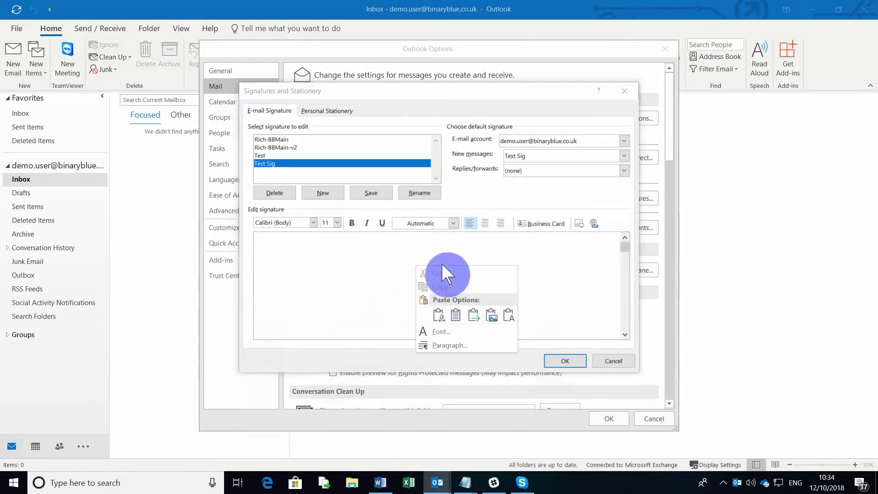
click(455, 314)
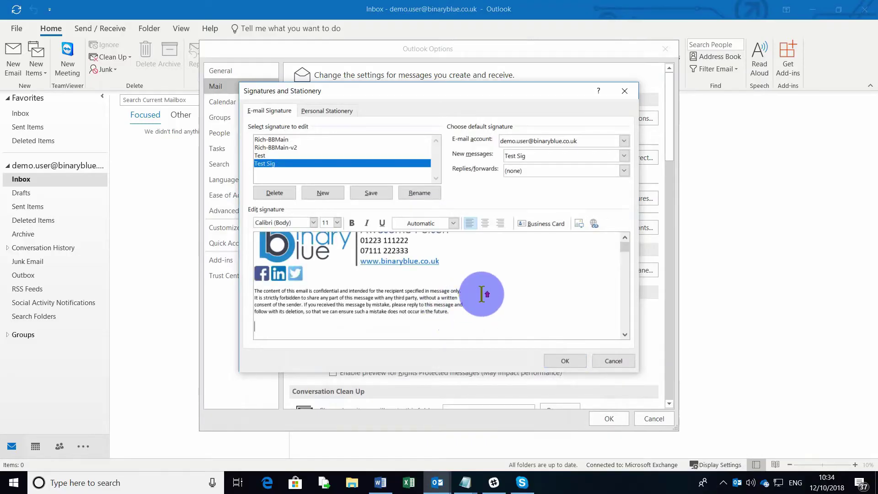
key(BackSpace)
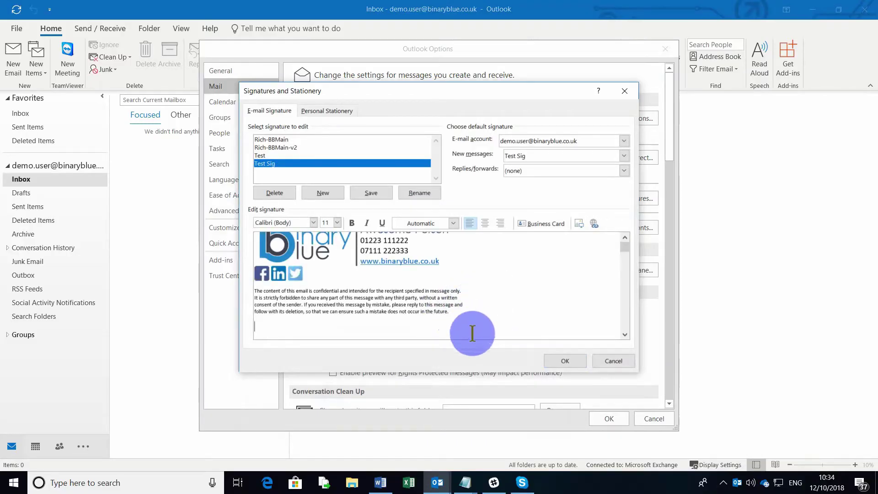
click(625, 236)
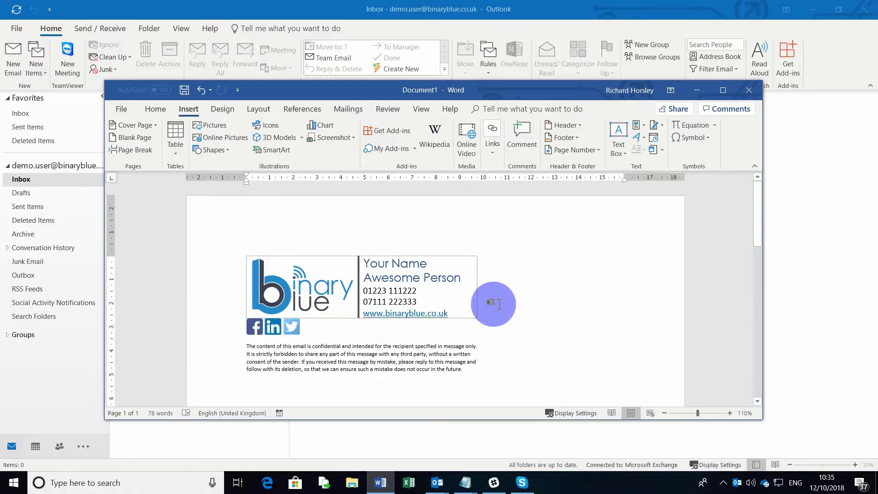
Step: Resize the Word window, then close the signature document, saving it at the prompt
drag(762, 419, 676, 438)
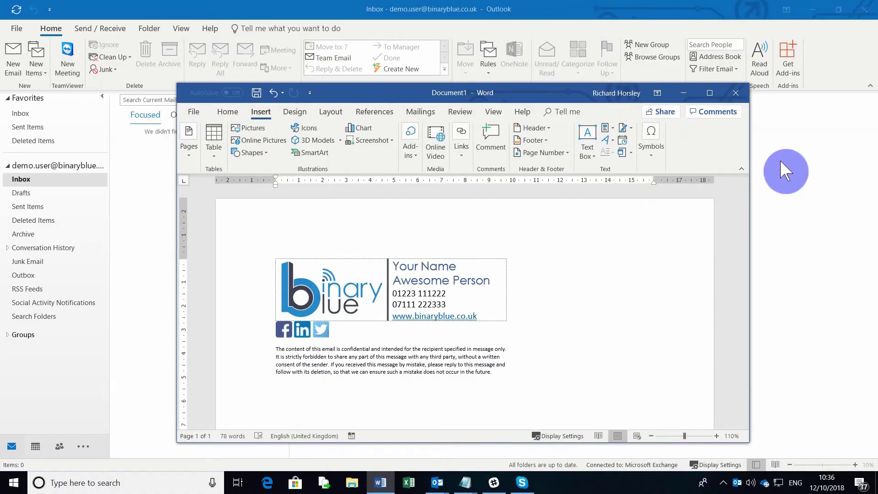
click(736, 94)
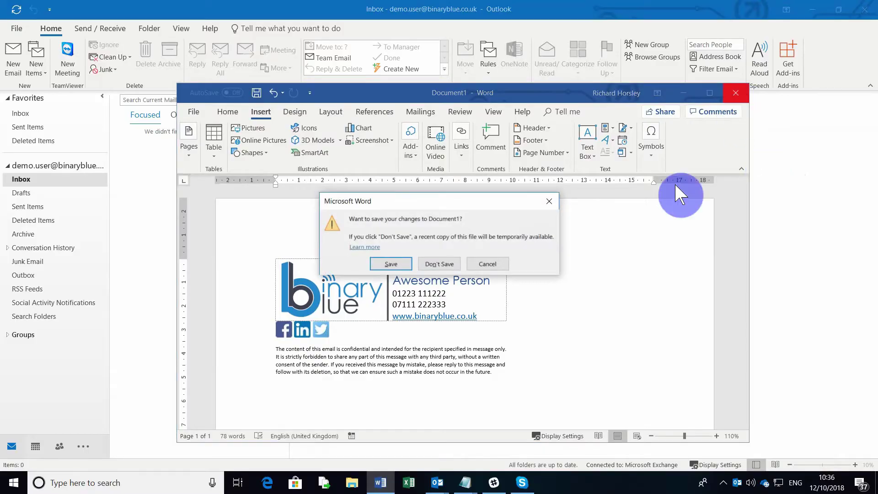
click(395, 257)
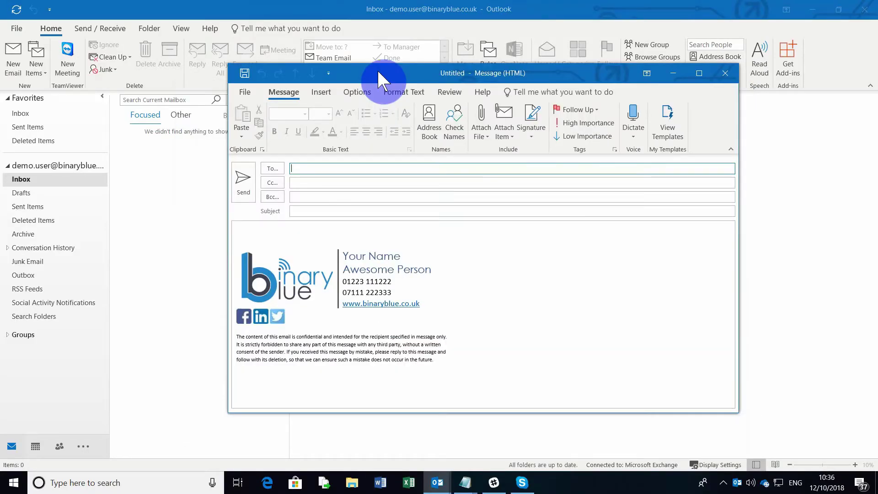